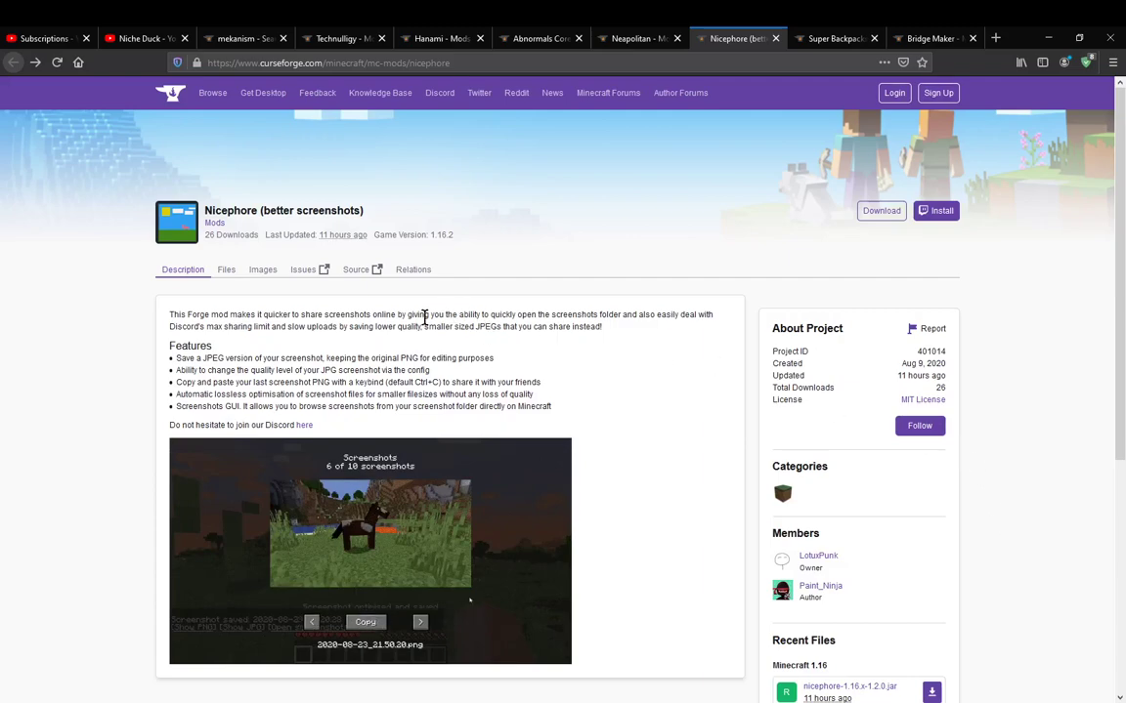
- Read the Nicephore mod's introduction and feature list on its CurseForge page, highlighting parts of the text
drag(298, 313, 395, 312)
click(649, 410)
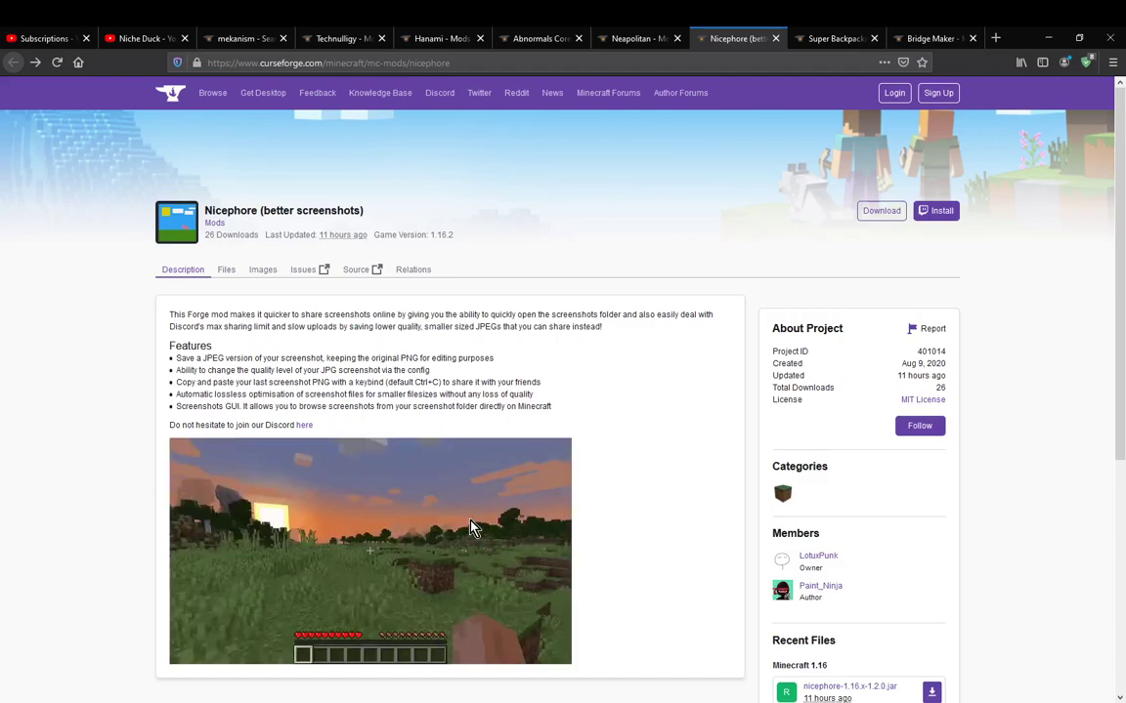
double_click(313, 381)
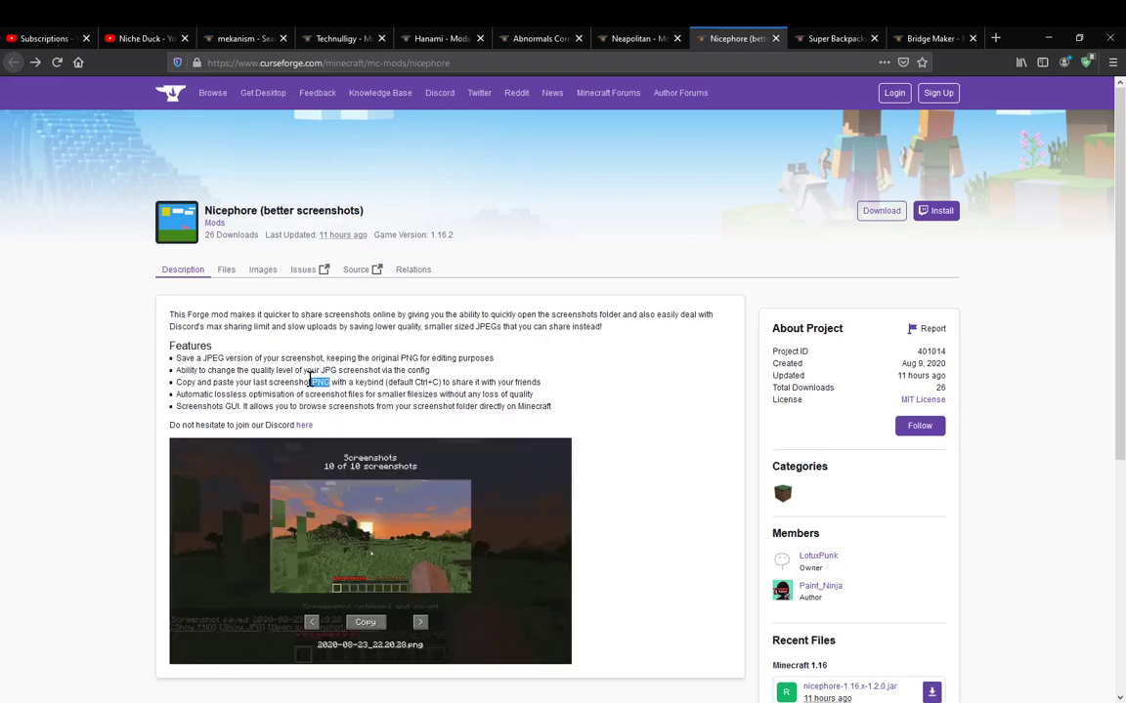
- Switch to Minecraft, close the chat and take an in-game screenshot of the snowy scene
key(alt+Tab)
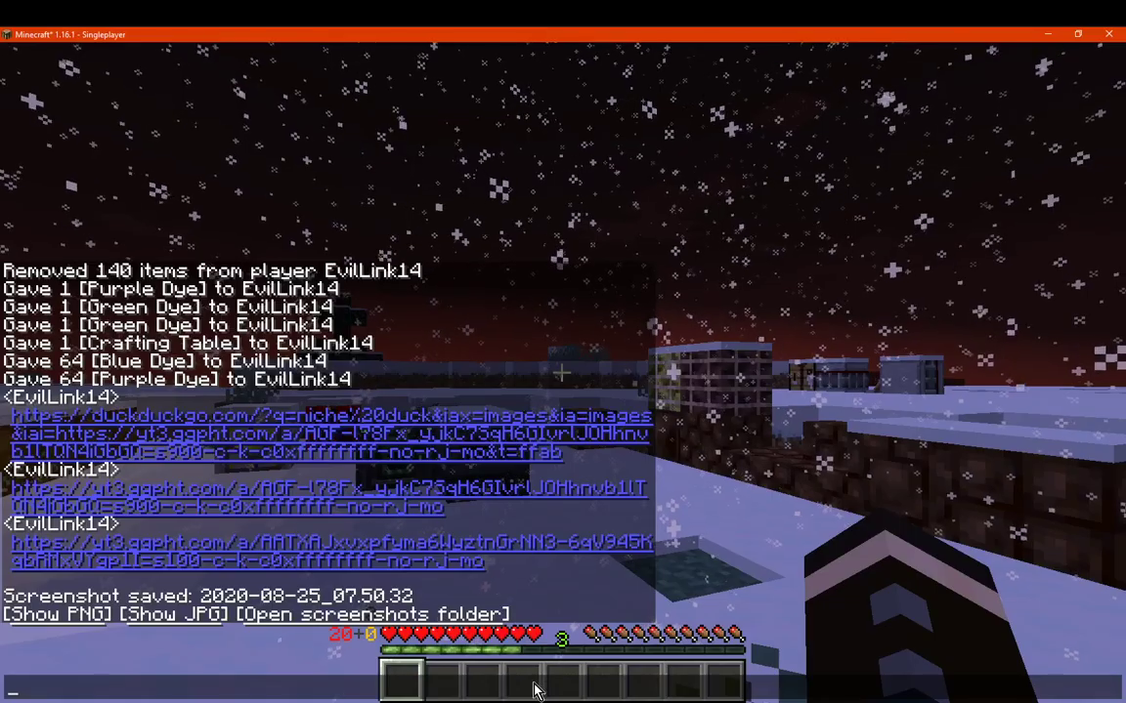
key(Escape)
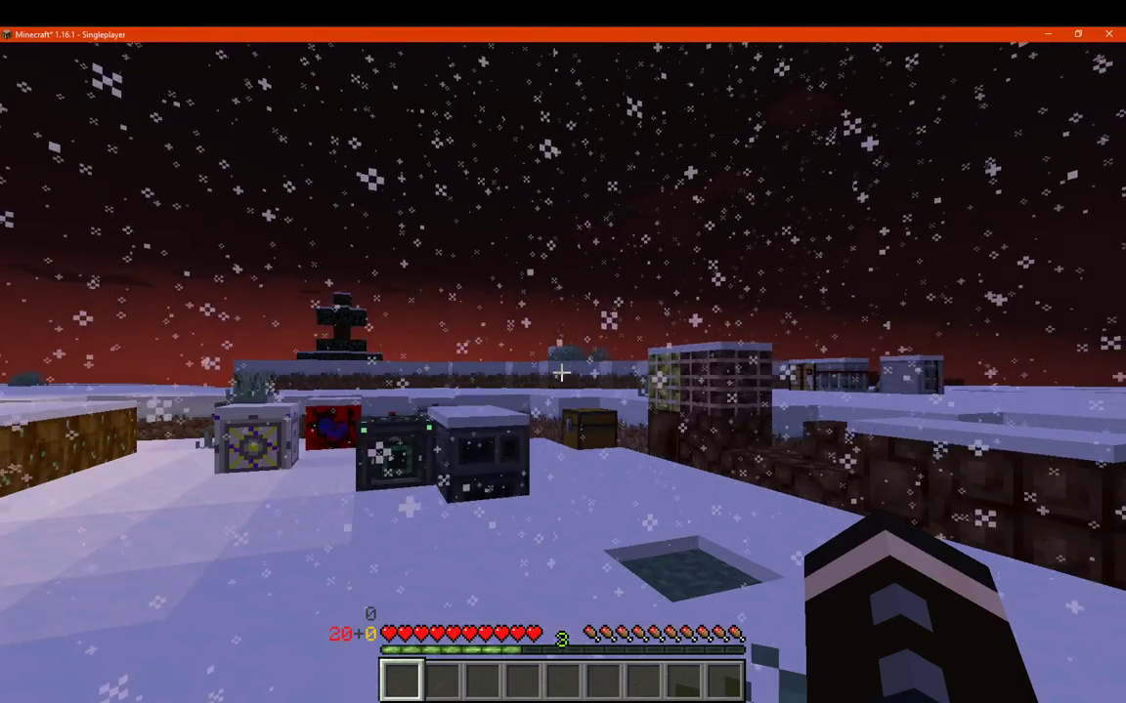
key(F2)
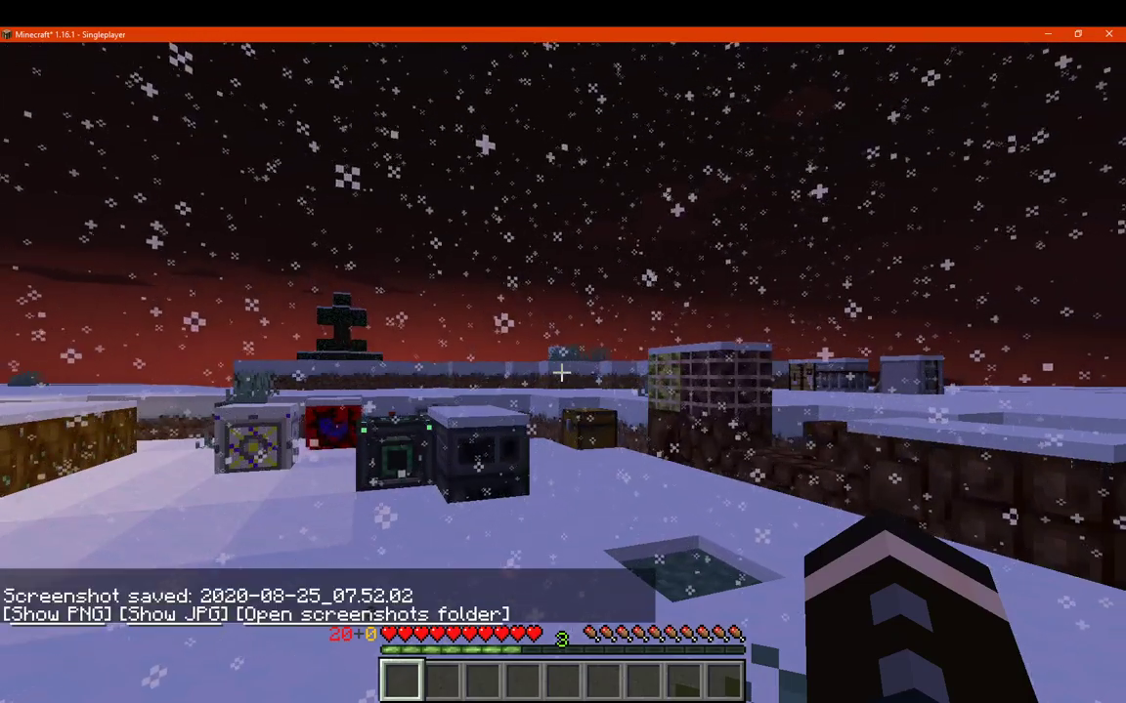
- Free the pointer through the inventory and inspect the saved JPG and PNG files in the screenshots folder
key(e)
mouse_move(194, 696)
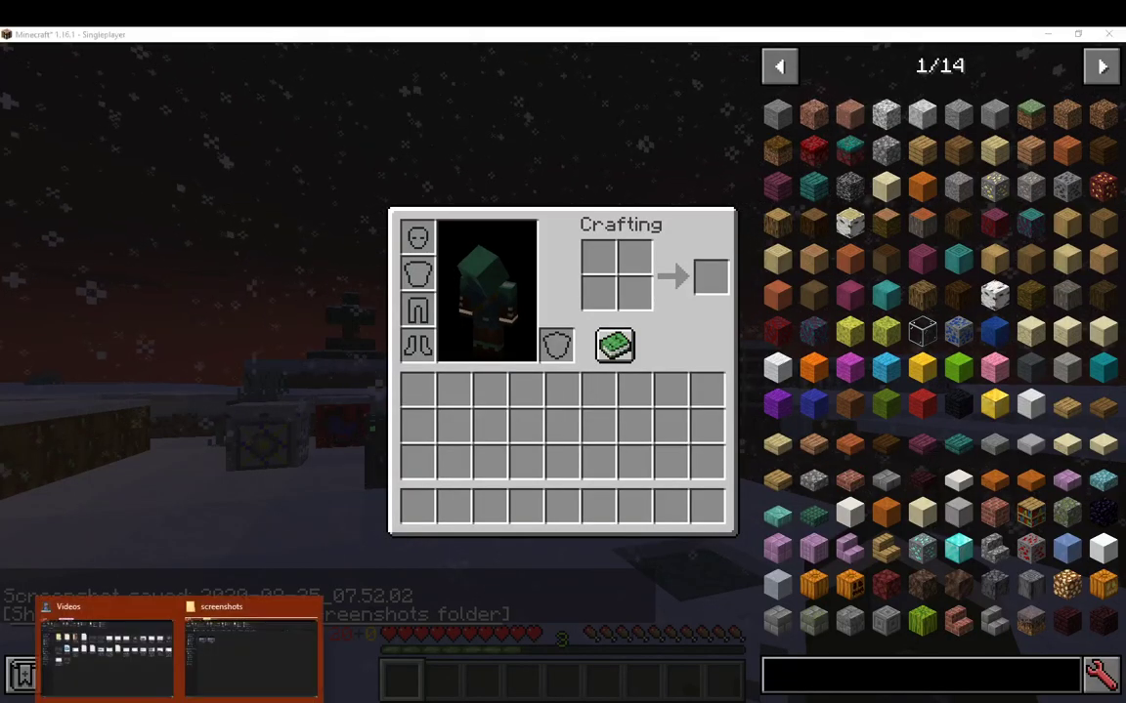
click(261, 664)
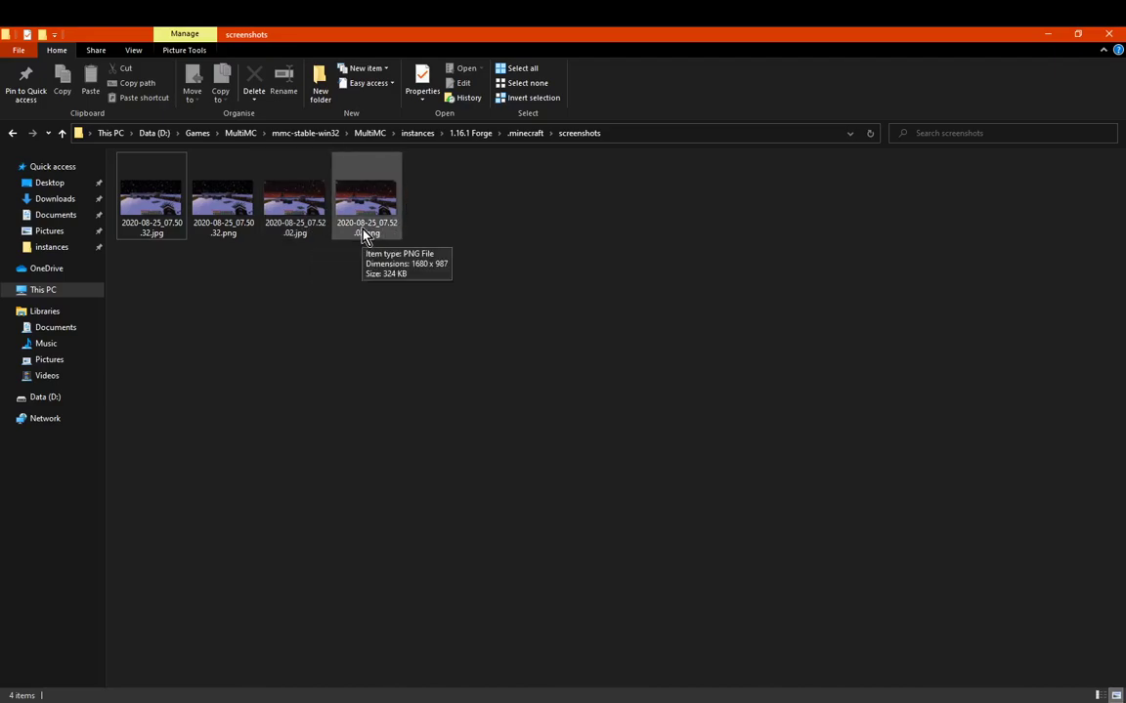
click(1040, 35)
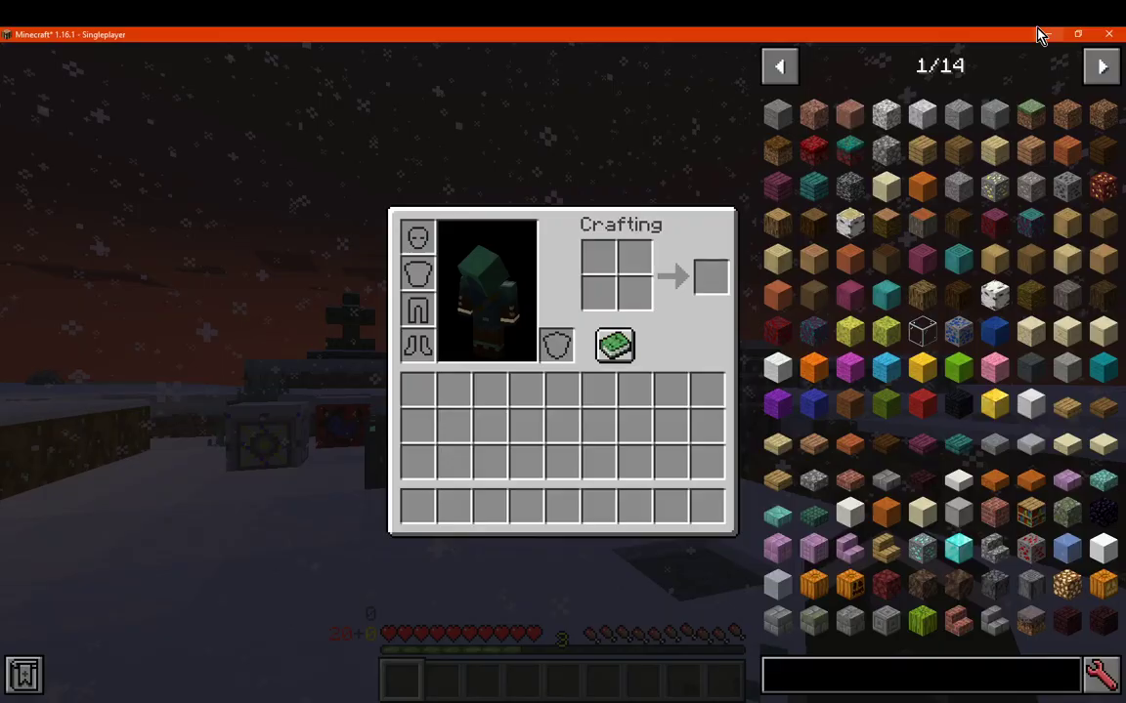
- Switch to the CurseForge page and read the Nicephore features on saving JPEG versions and copying the last screenshot
key(alt+Tab)
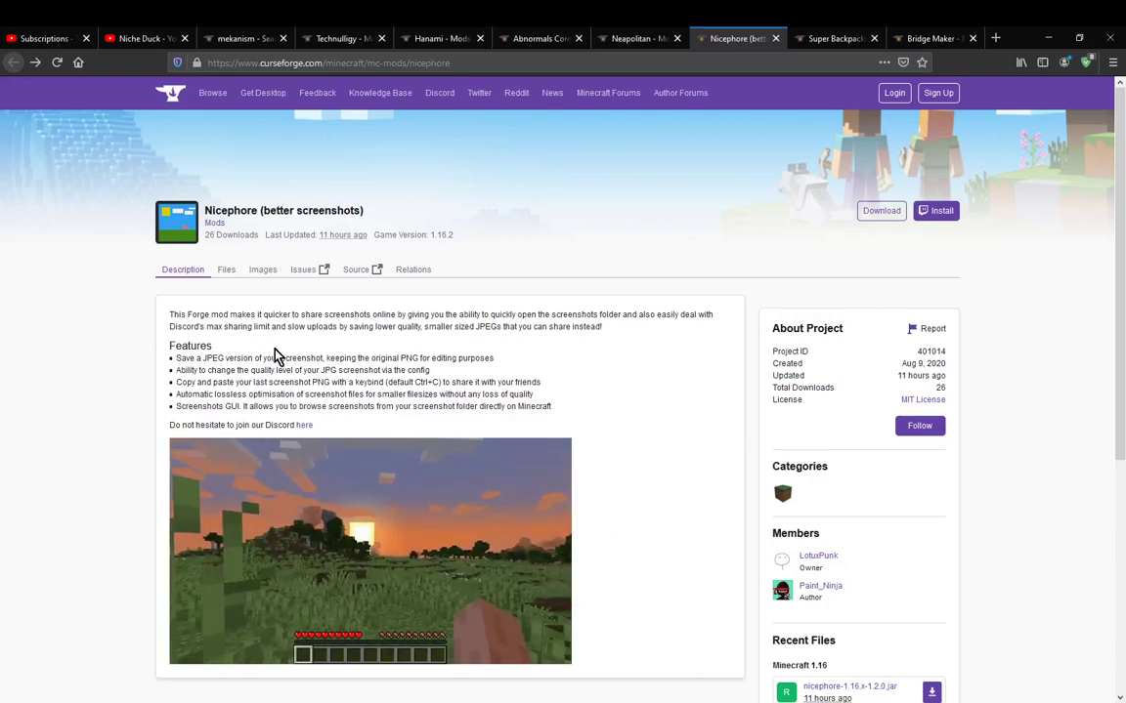
drag(494, 359, 176, 358)
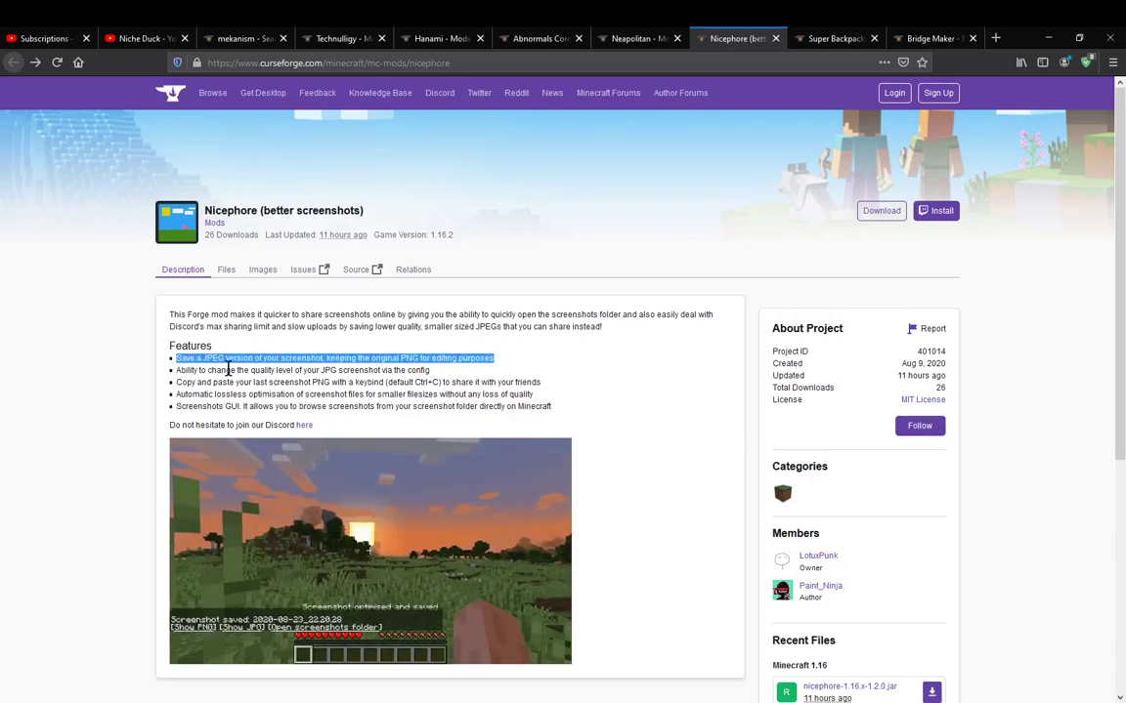
click(228, 369)
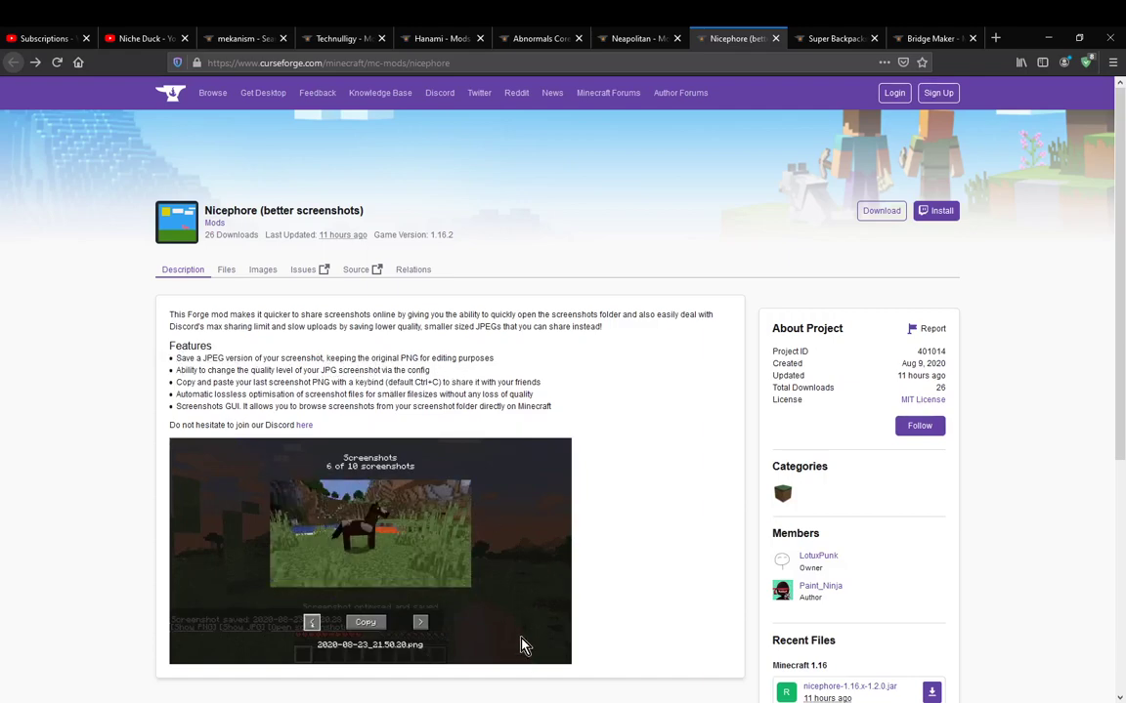
drag(177, 382, 580, 384)
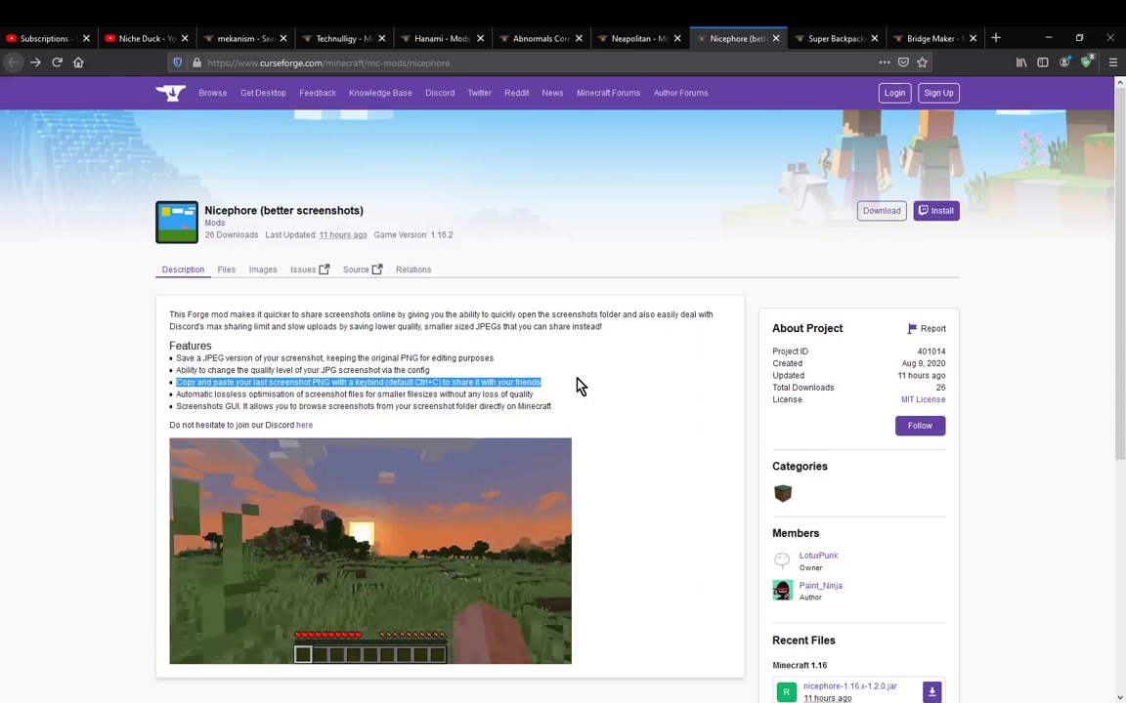
click(459, 391)
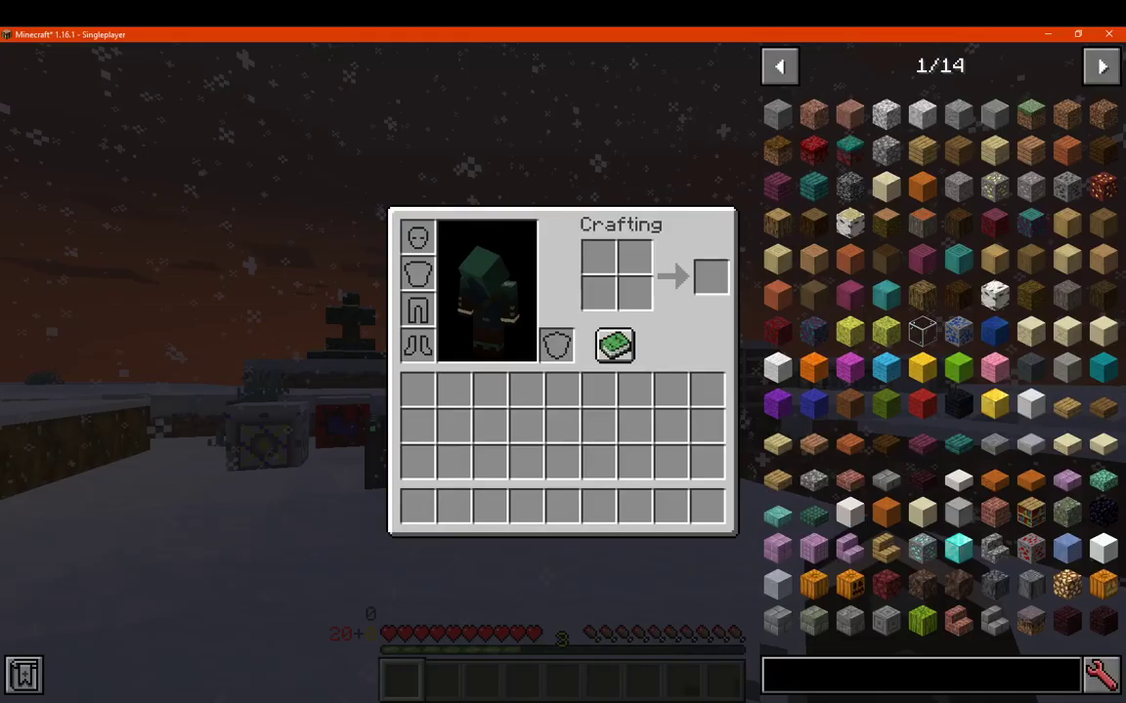
- Look up Nicephore's copy keybind in Minecraft's Controls settings and return to the game
key(Escape)
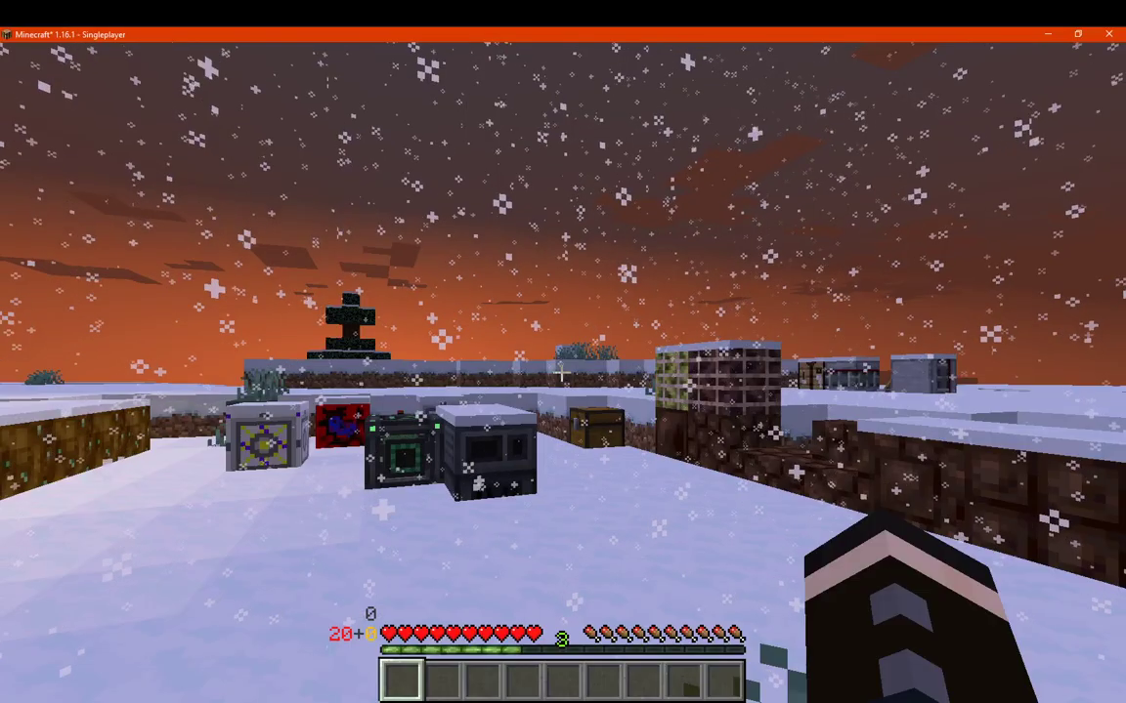
key(Escape)
click(542, 395)
click(778, 315)
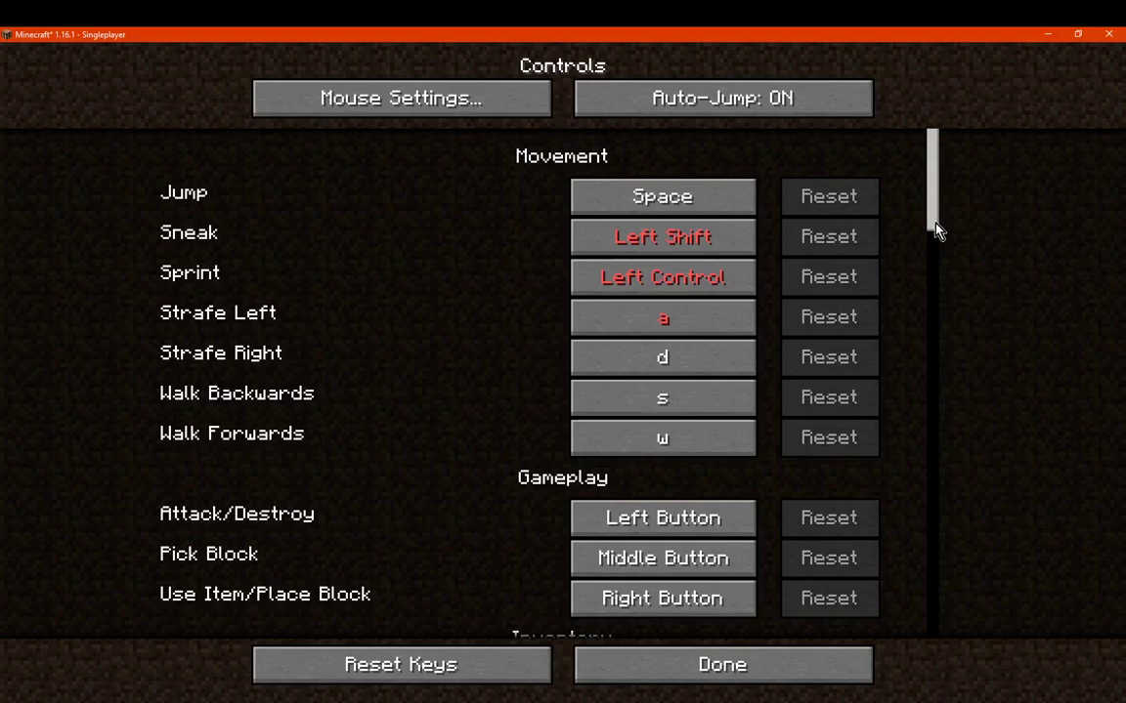
drag(935, 231, 950, 557)
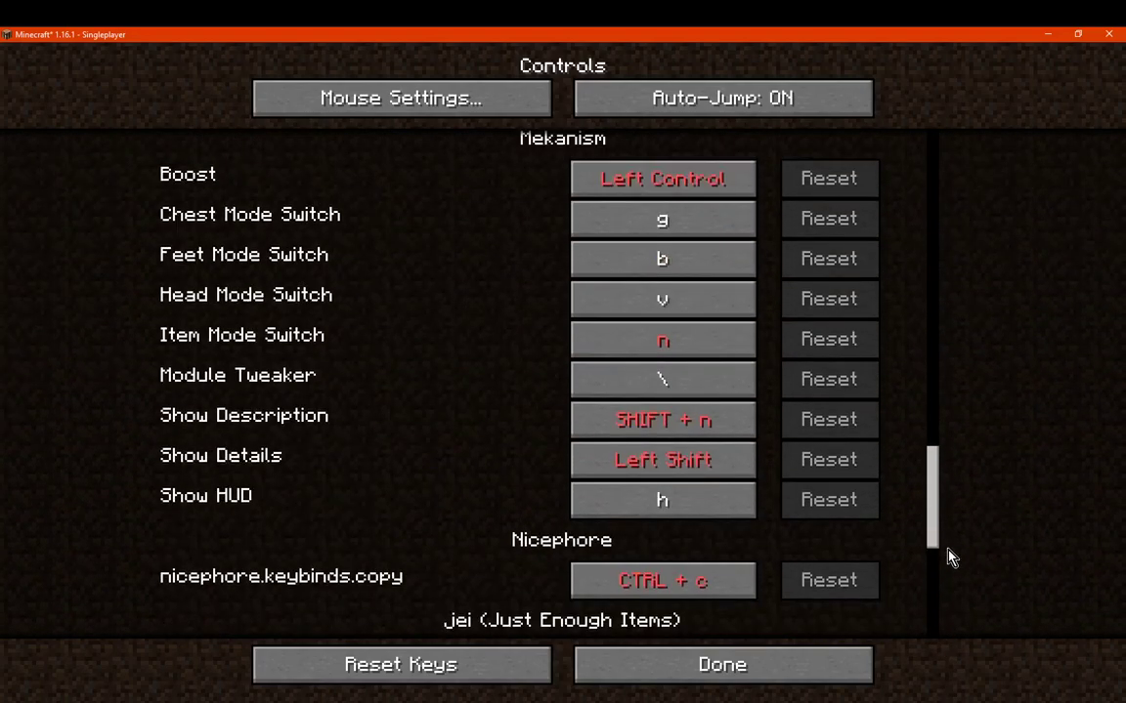
click(710, 665)
key(Escape)
key(Escape)
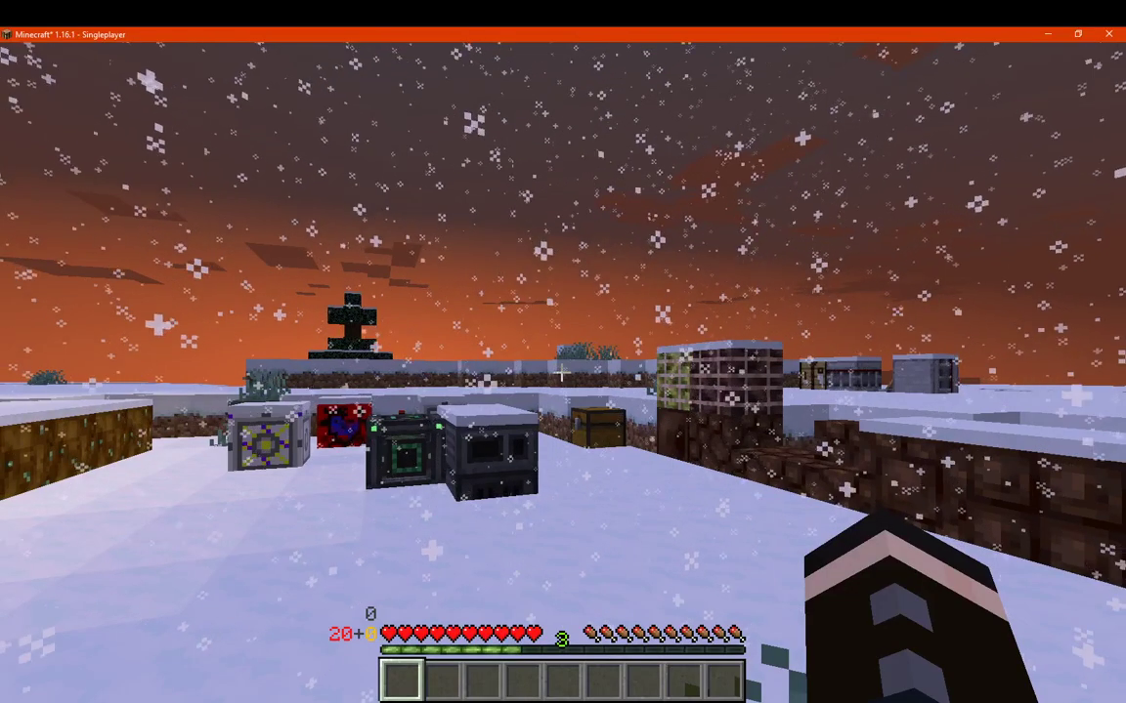
- Copy the last screenshot to the clipboard with Nicephore's keybind and review the messages in the chat
key(F2)
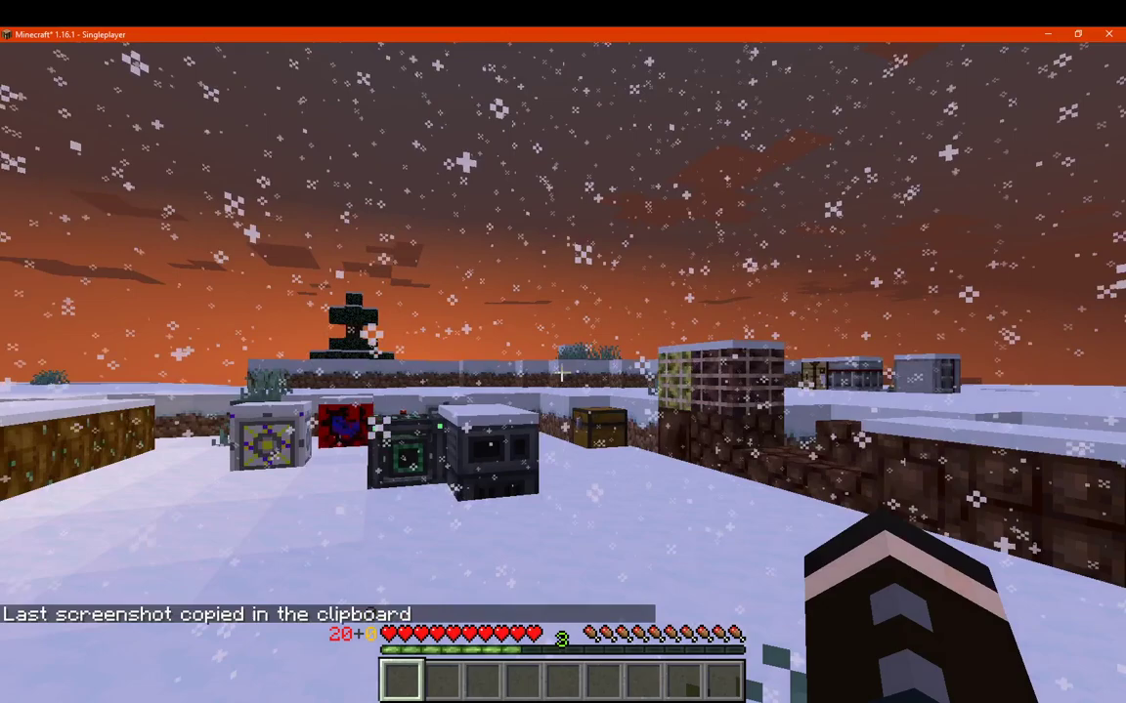
key(s)
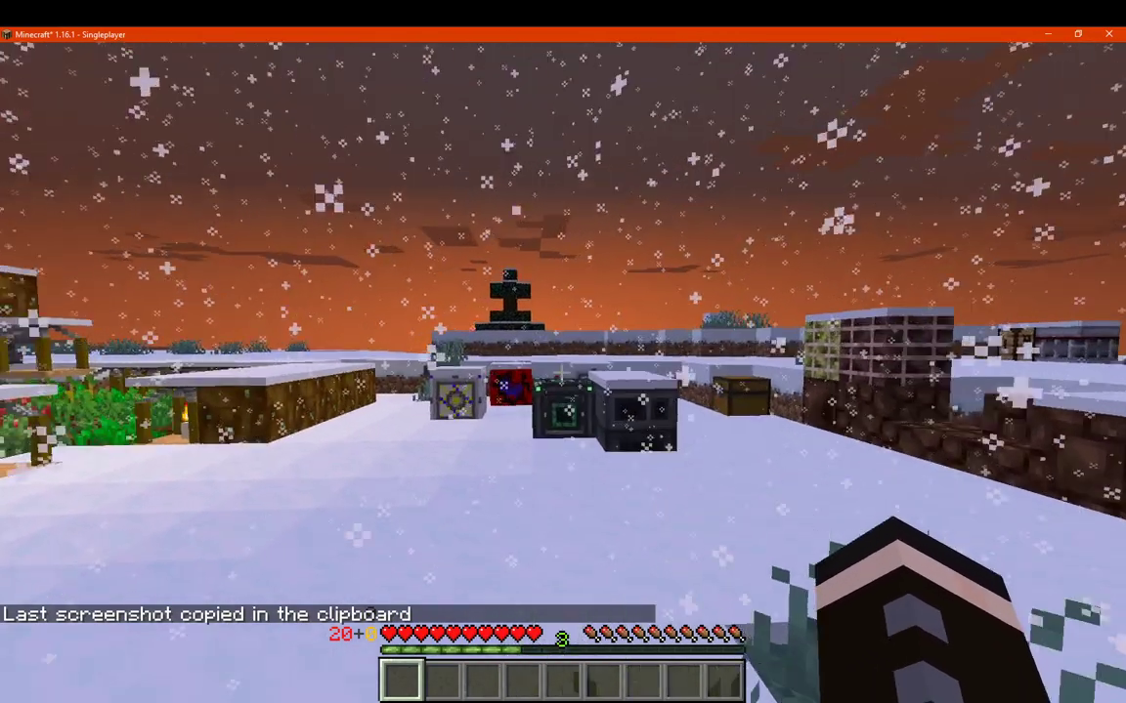
key(t)
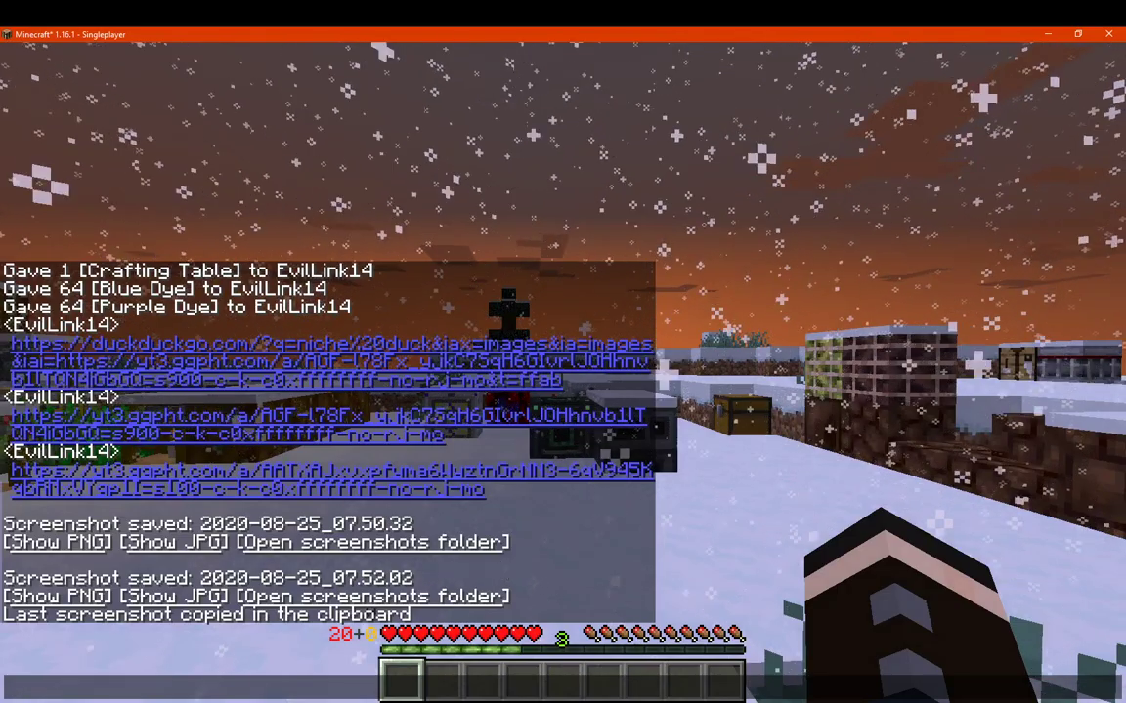
key(Escape)
- Check whether the copied image can be pasted into the screenshots folder, leaving the folder unchanged
key(e)
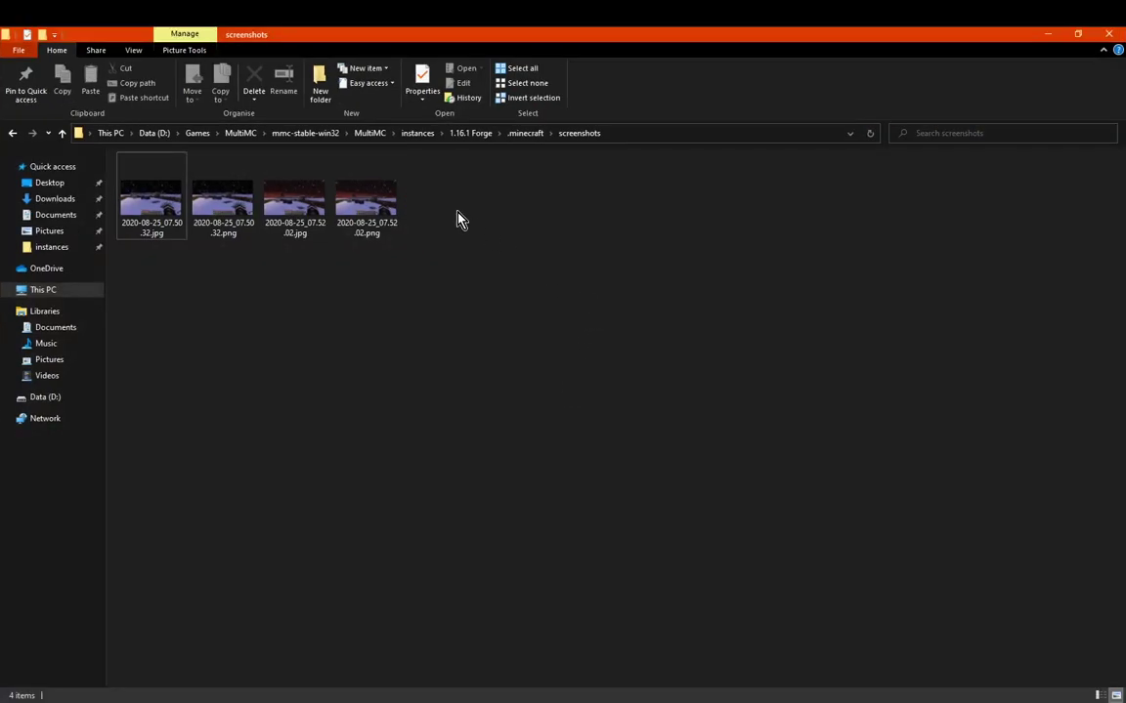
right_click(458, 212)
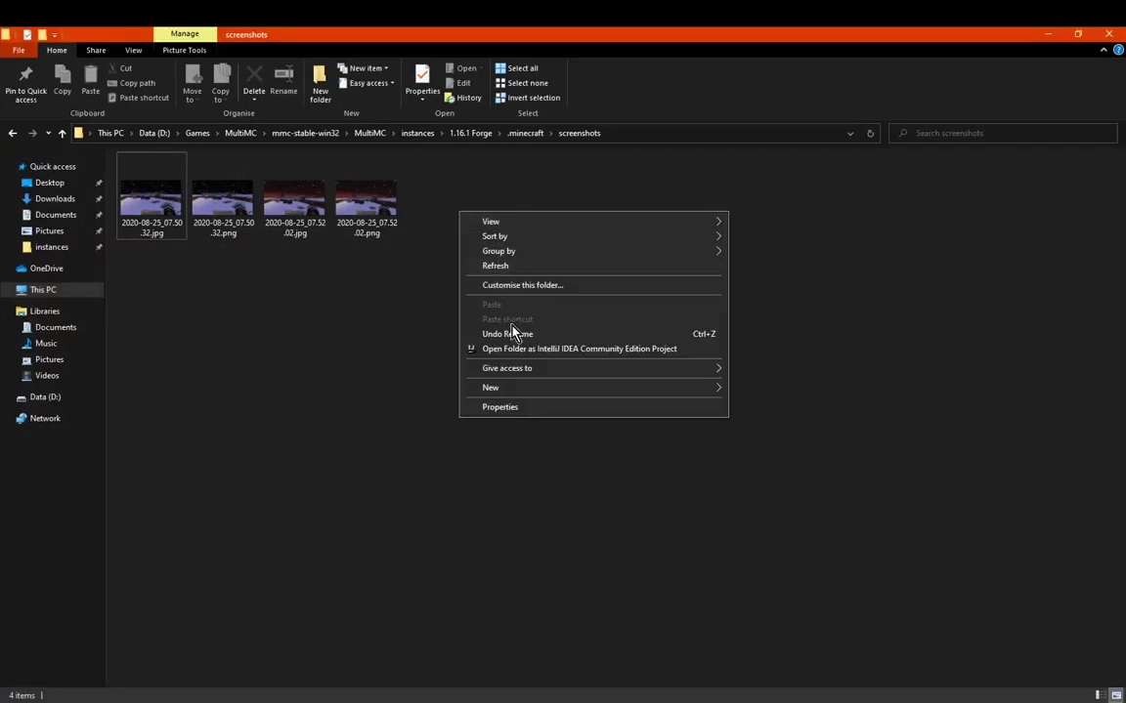
click(402, 391)
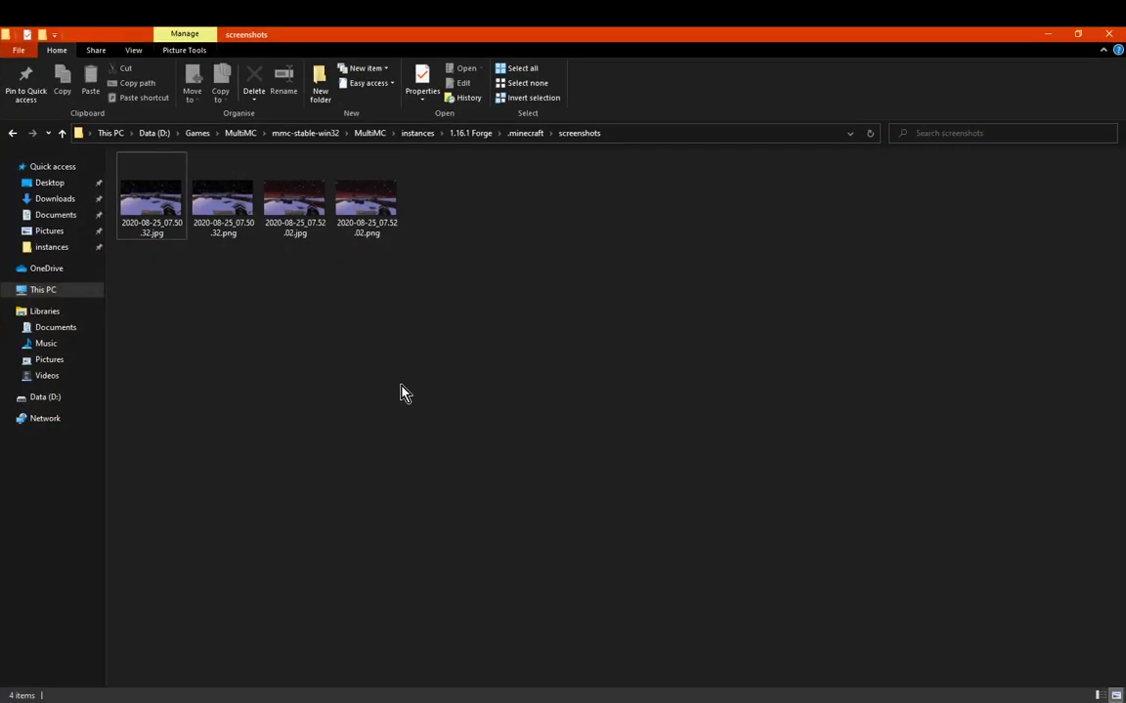
click(1047, 34)
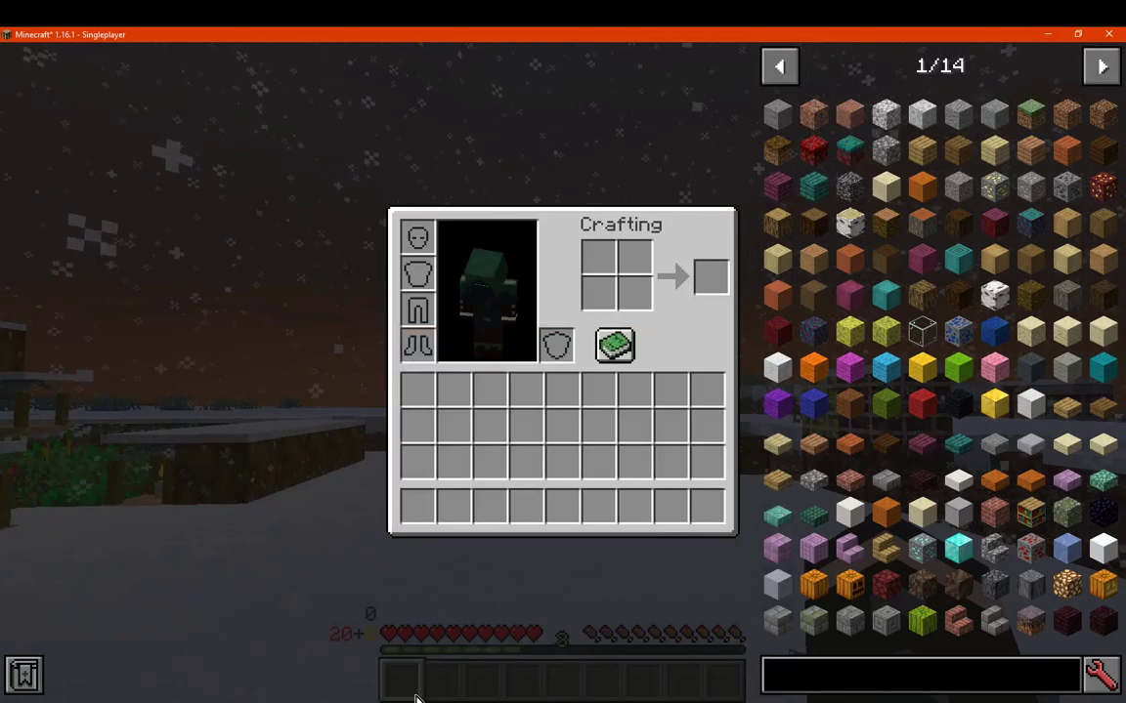
- Read the Nicephore page's features on lossless optimisation and the screenshots GUI, and look through its comments
key(alt+Tab)
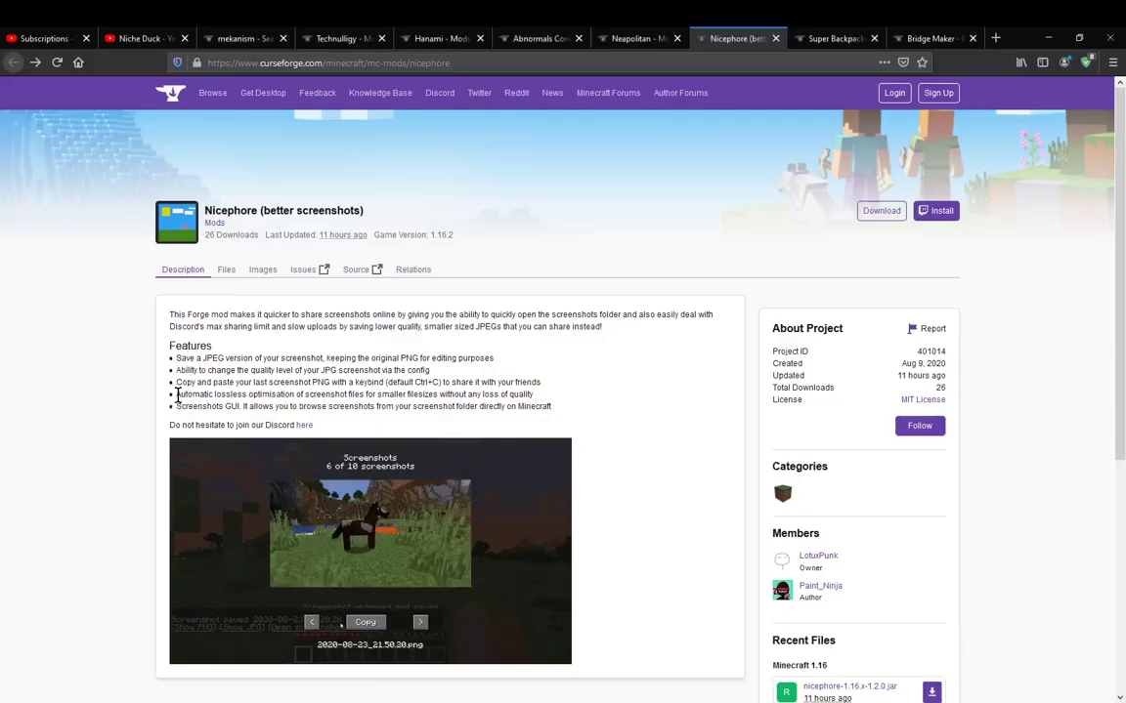
drag(176, 395, 547, 403)
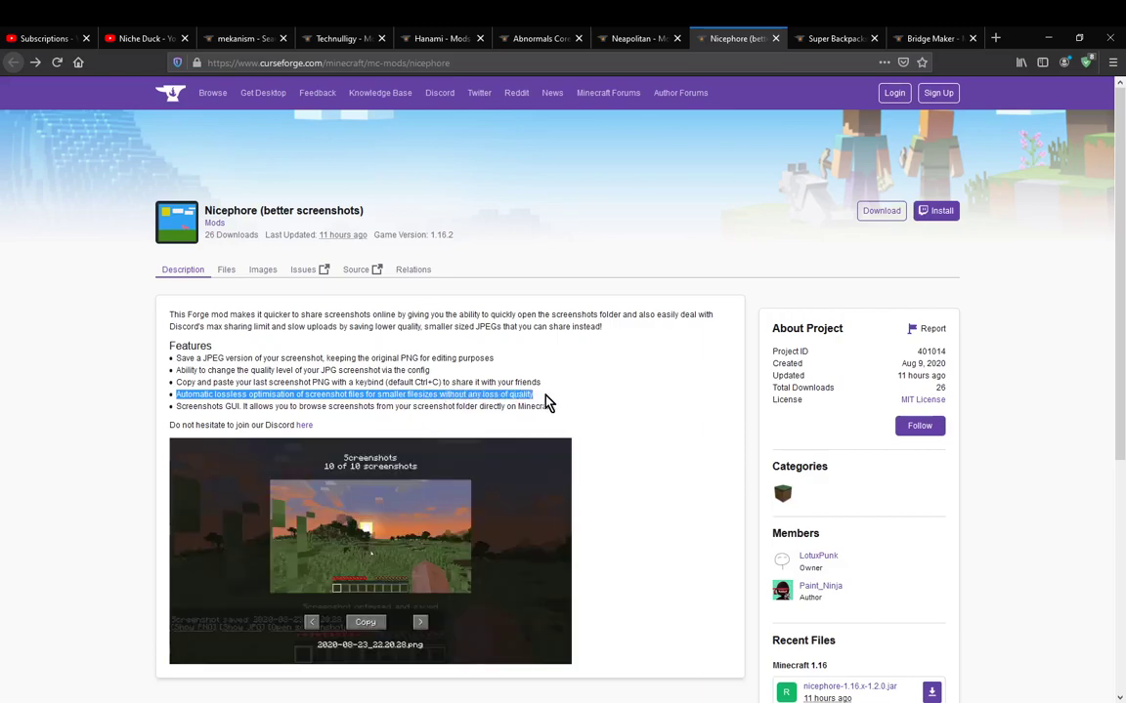
click(523, 427)
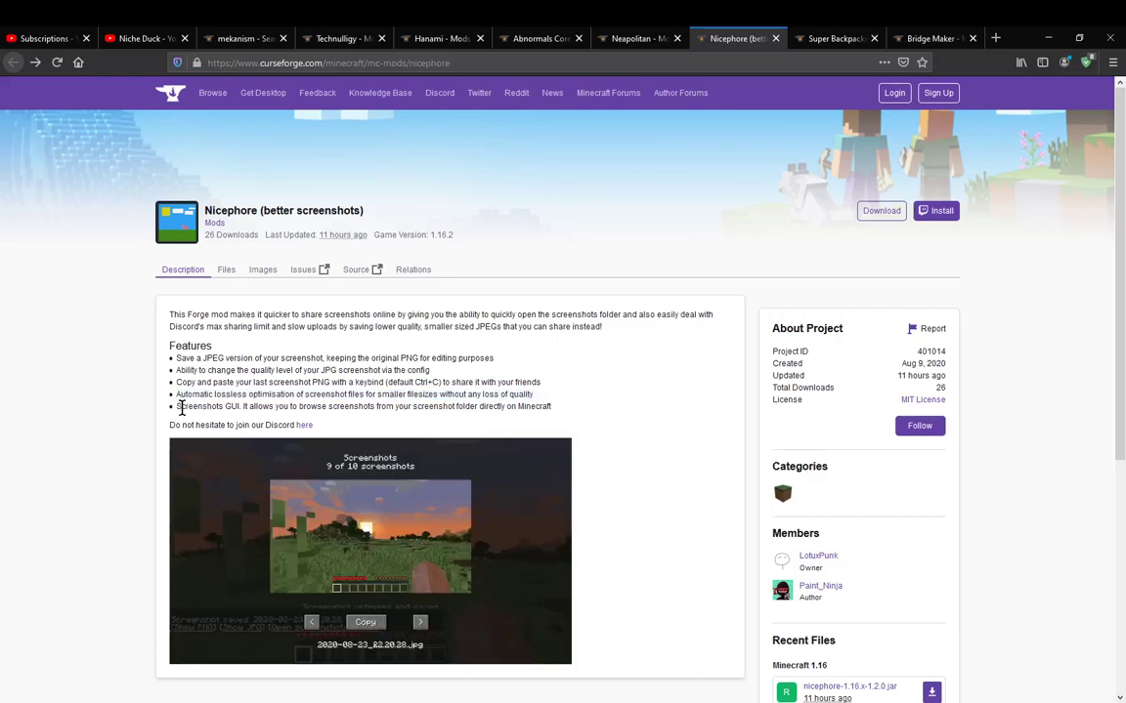
drag(181, 408, 625, 430)
click(630, 459)
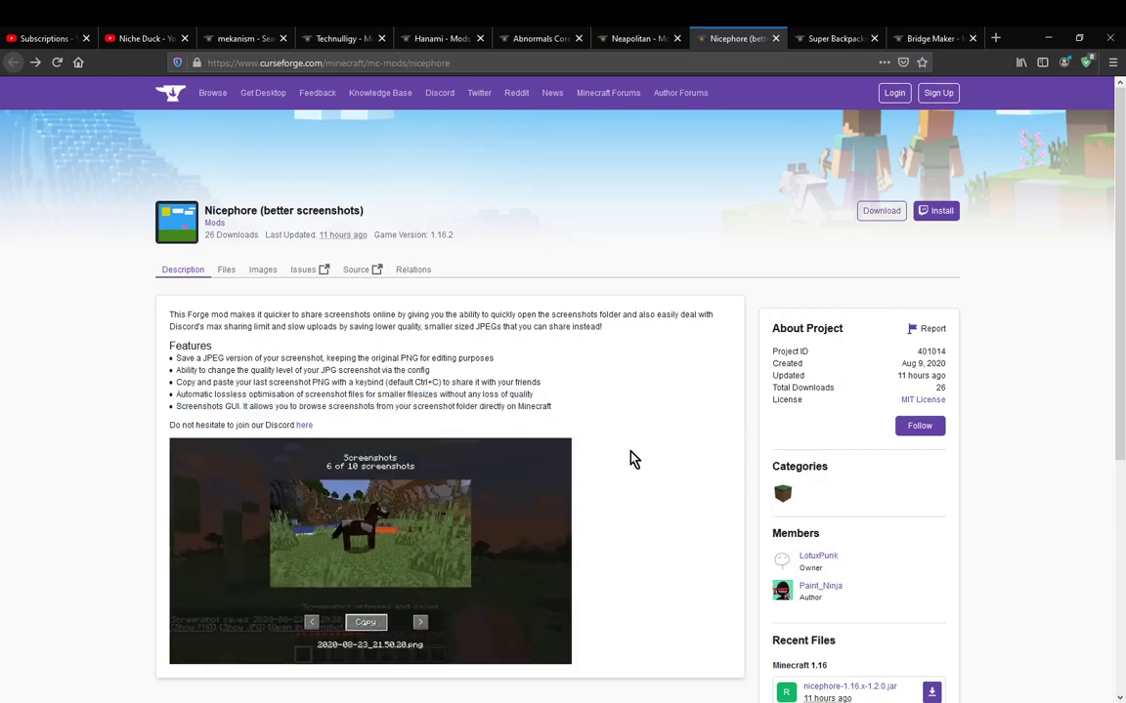
scroll(284, 427, down, 5)
scroll(623, 505, up, 1)
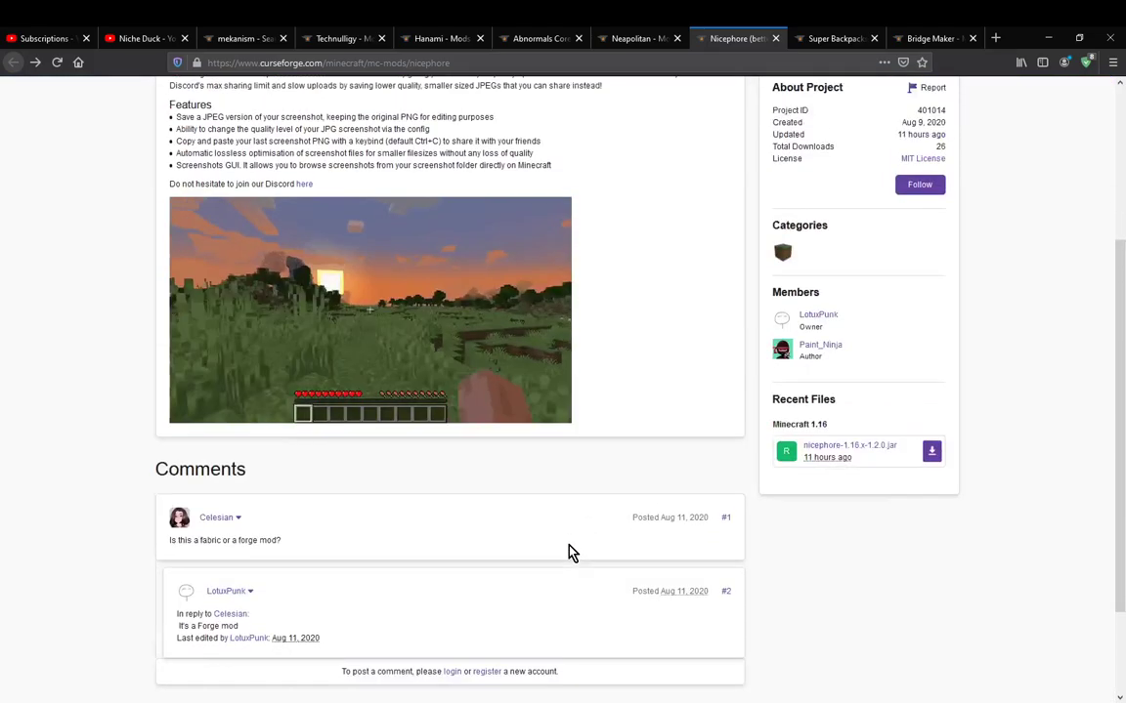
scroll(571, 552, up, 3)
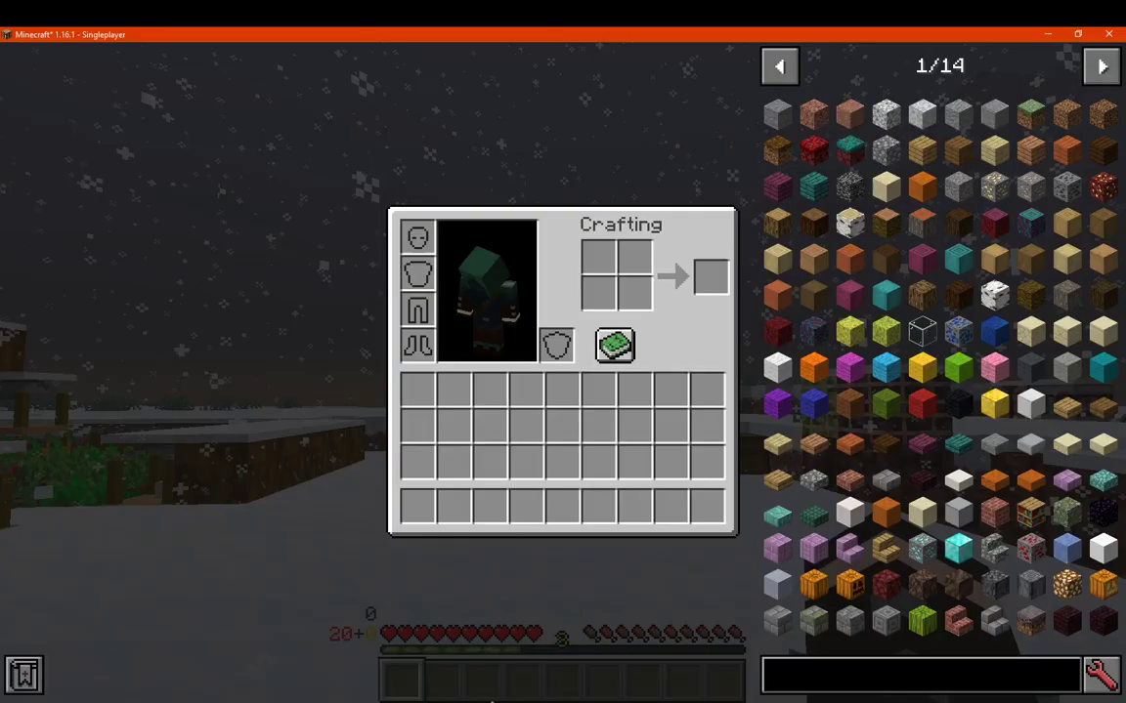
- View the JPG version of screenshot 2020-08-25_07.52.02 from the Minecraft chat and close the image viewer
key(e)
key(t)
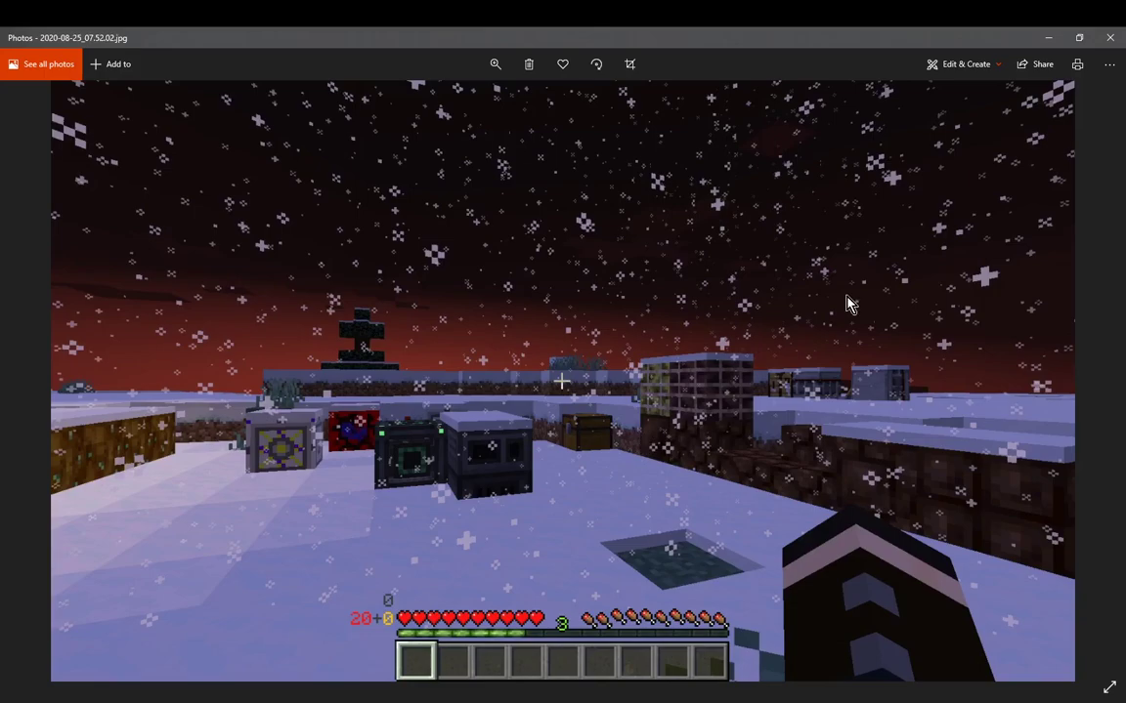
click(1110, 37)
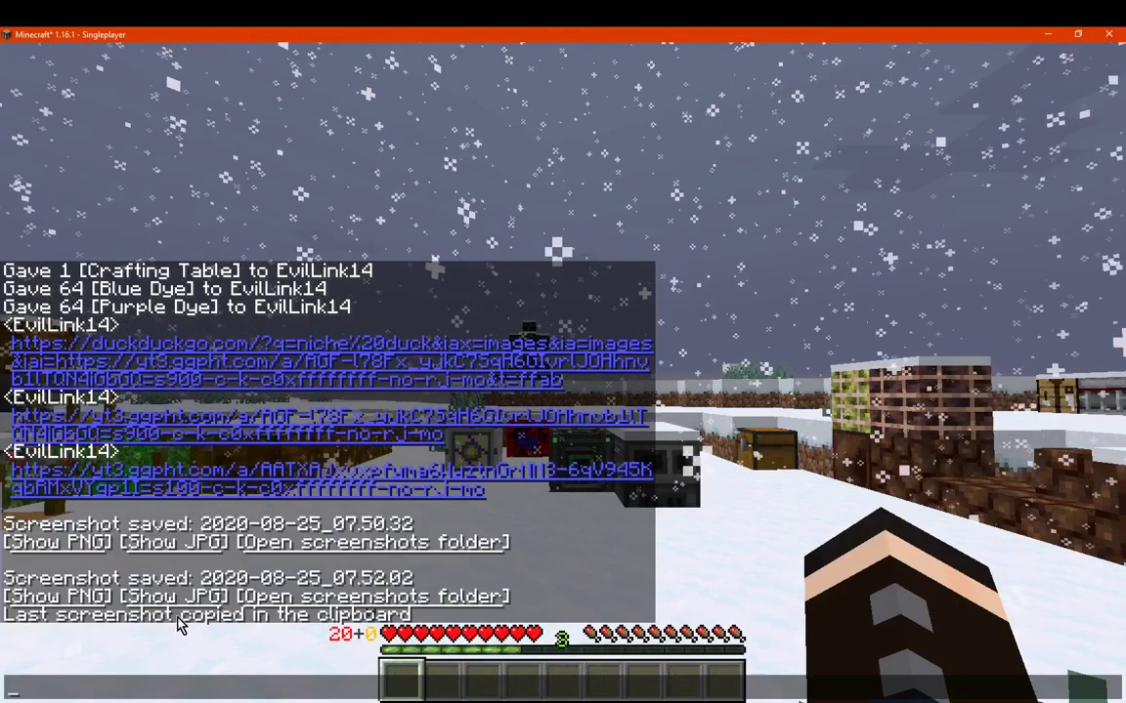
- View and close the PNG version of screenshot 2020-08-25_07.52.02, and open the screenshots folder from the chat
click(83, 598)
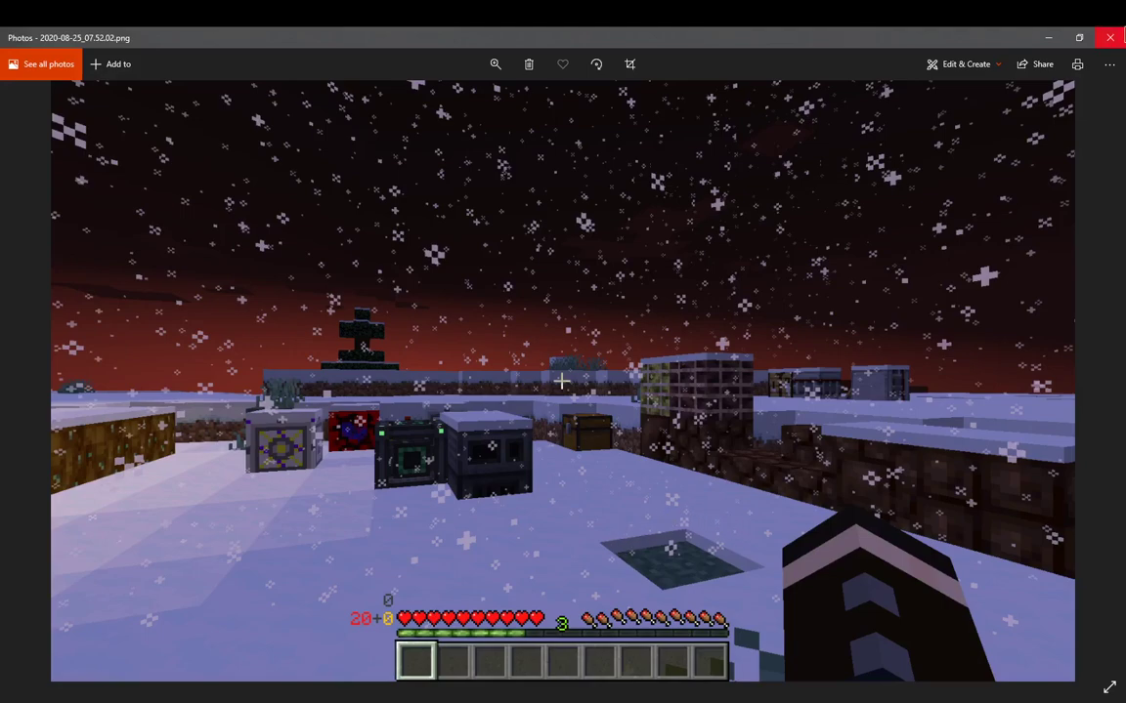
click(1110, 37)
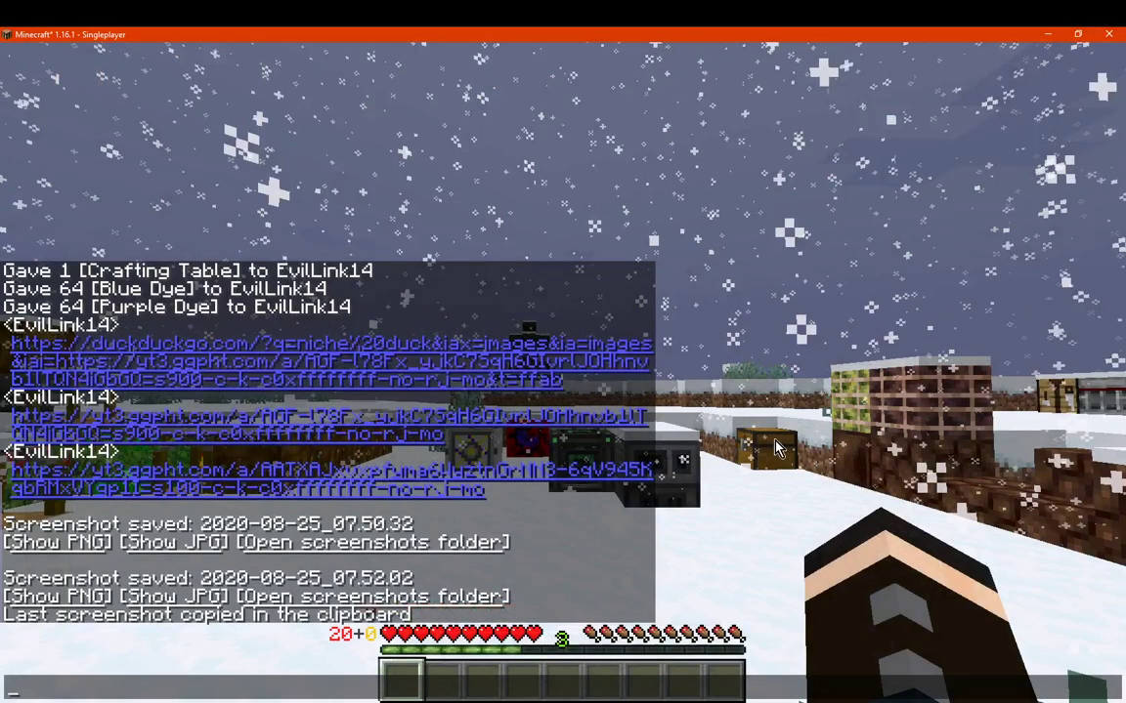
click(395, 598)
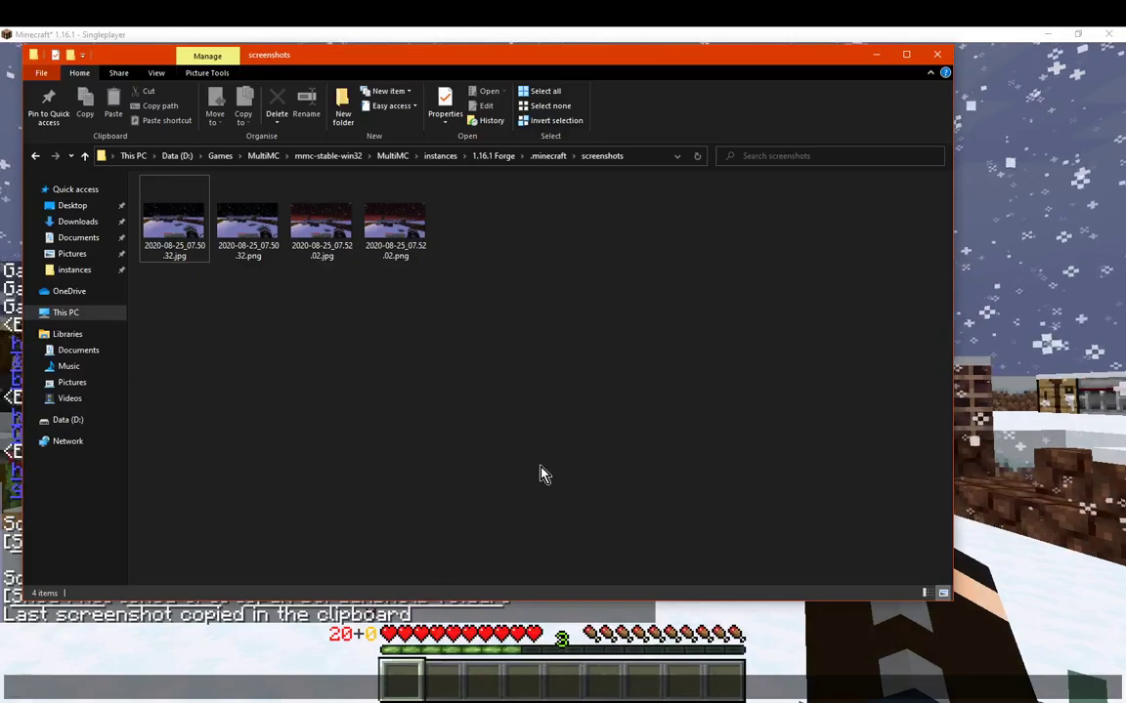
- Close the screenshots folder and post the copied screenshot in Discord's general channel with the comment "test with a mod for a screenshot"
click(937, 54)
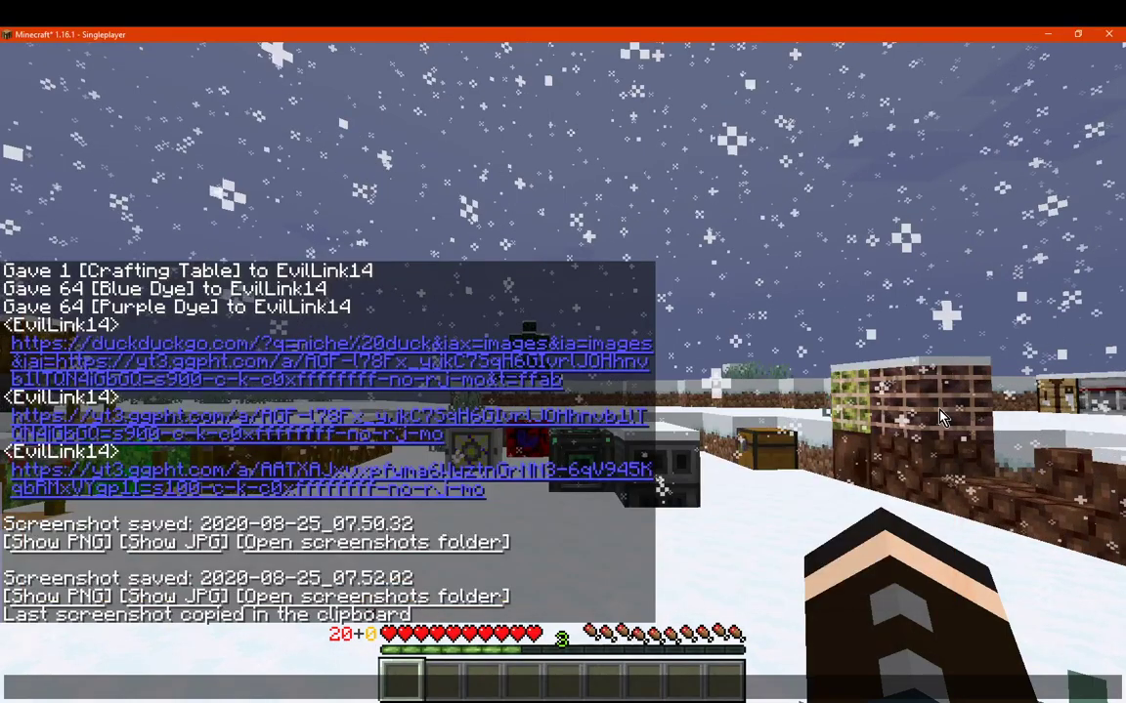
key(alt+Tab)
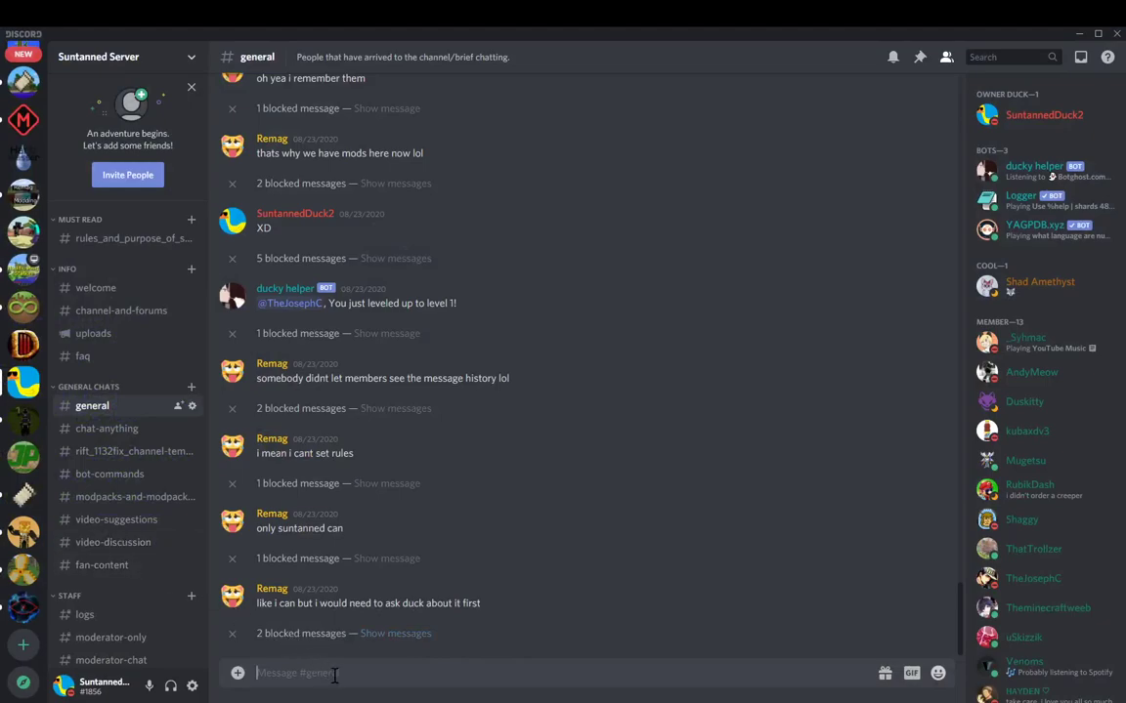
text(test with a mod for a screenshot)
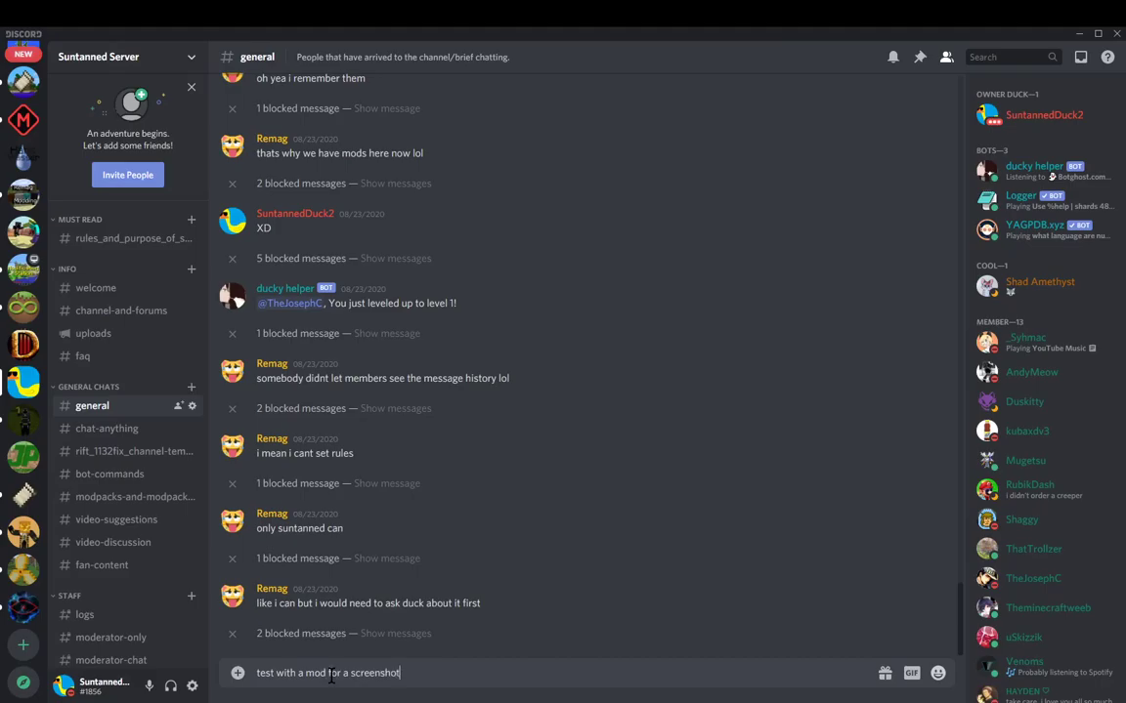
key(ctrl+v)
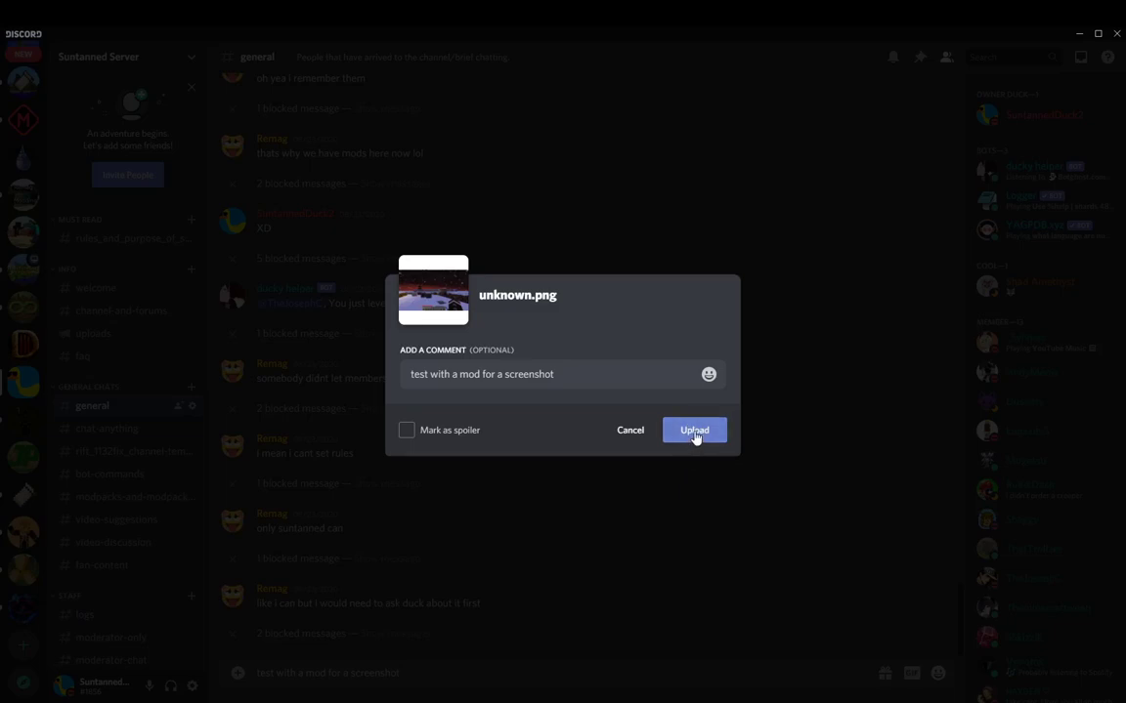
click(695, 431)
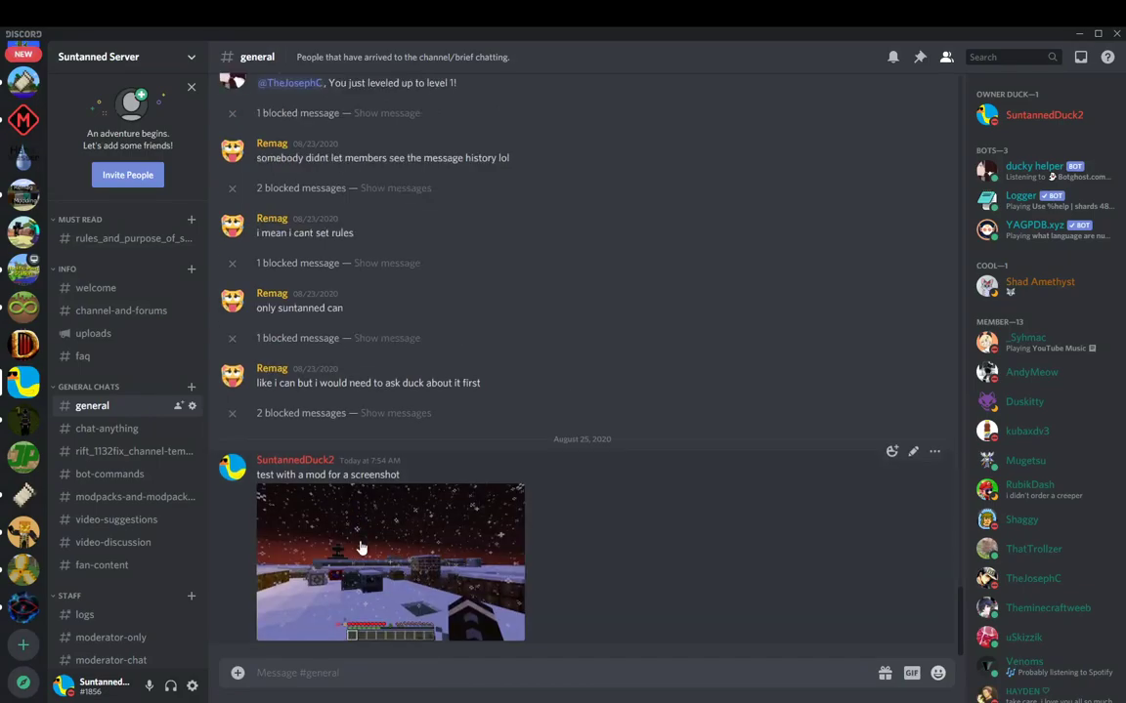
- Delete the test screenshot message from the general channel
click(935, 453)
click(846, 596)
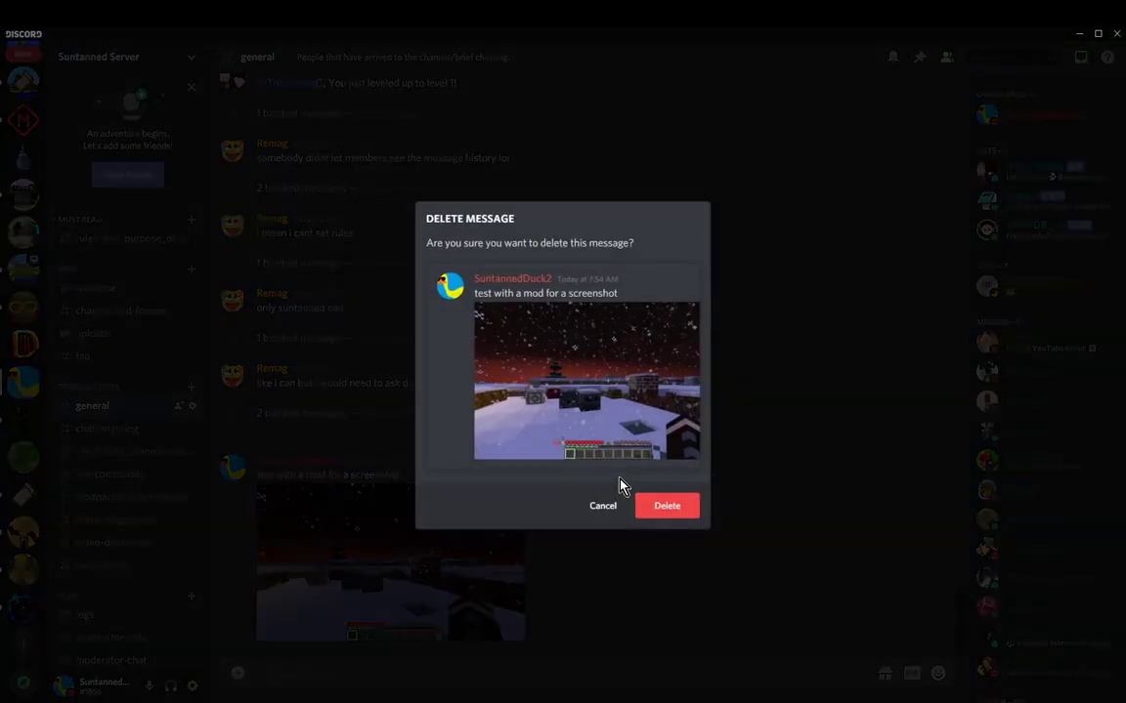
click(665, 508)
- Switch to the Nicephore page in the browser, check the default copy keybind in the features list, and open the mod's images
key(alt+Tab)
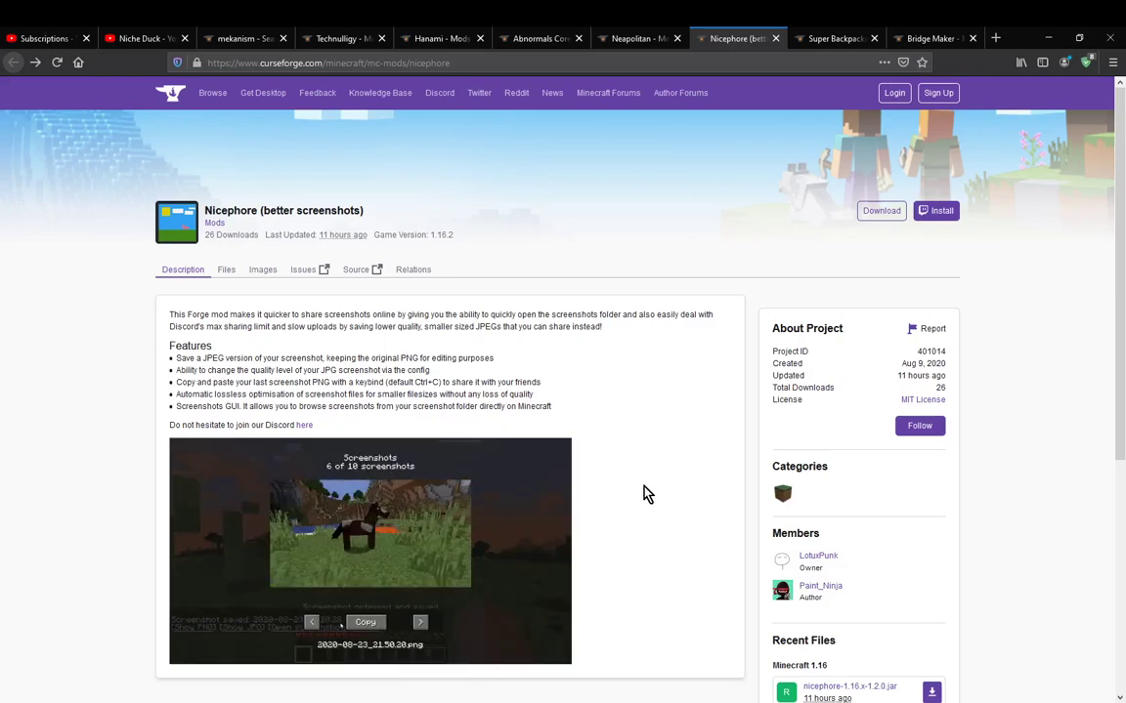
drag(387, 383, 387, 383)
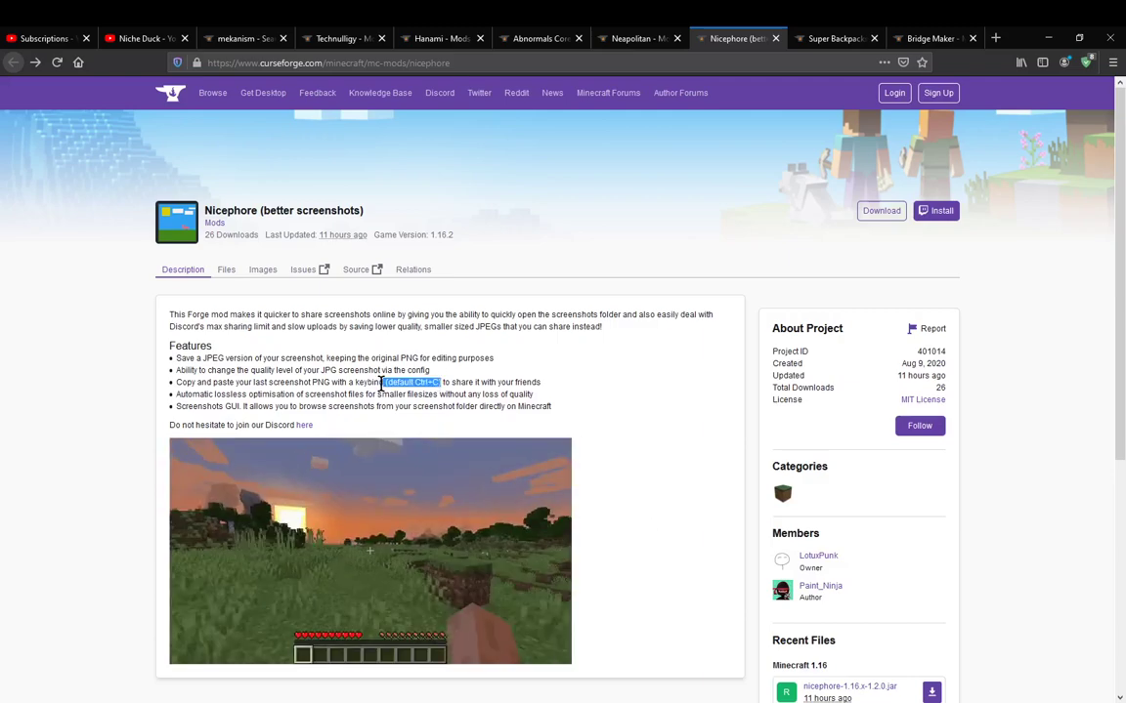
click(622, 418)
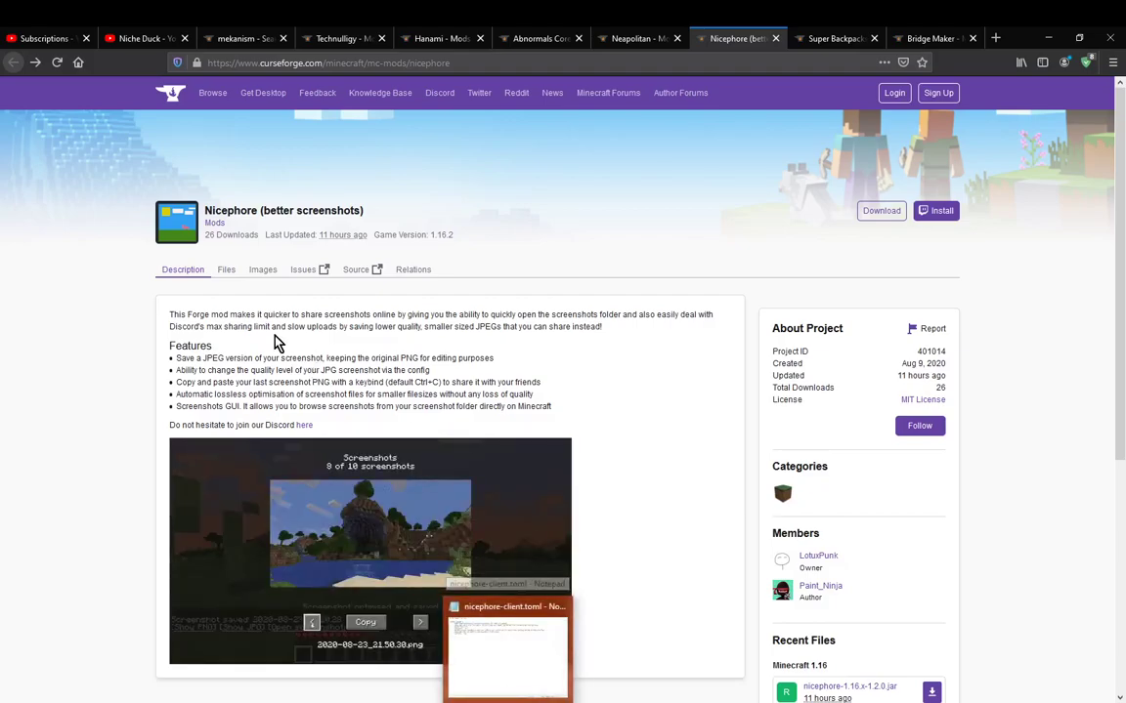
click(263, 275)
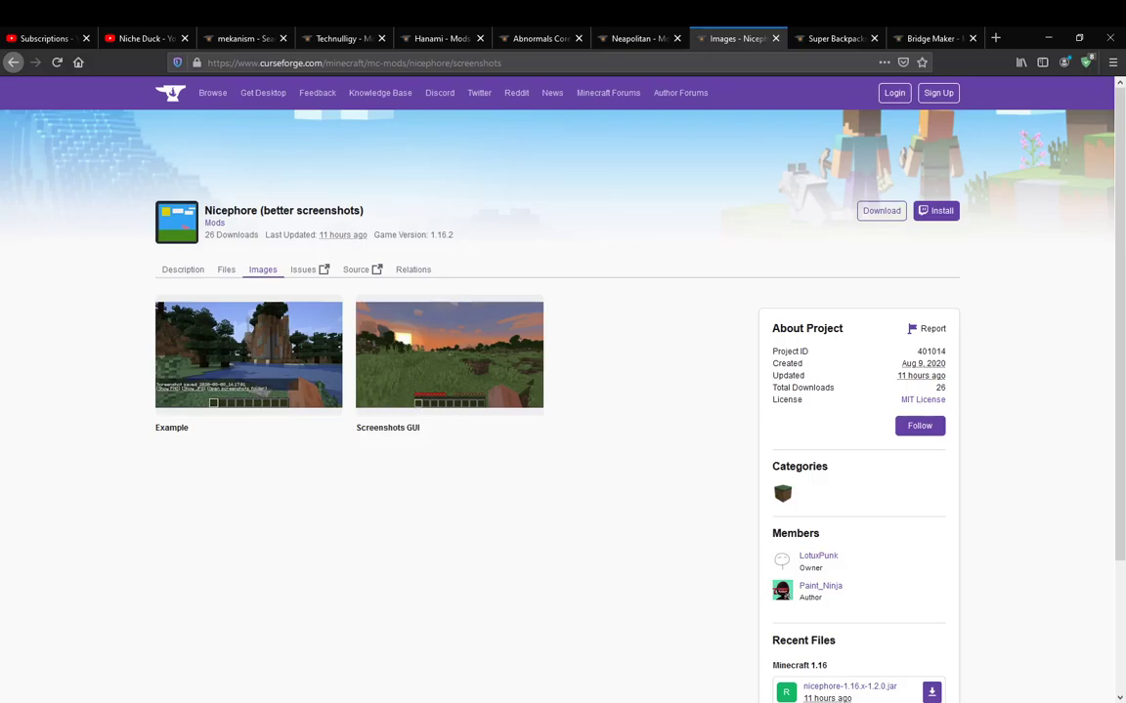
- Switch to Minecraft, look up Nicephore's copy keybind in the controls settings, and close the options
key(alt+Tab)
key(Escape)
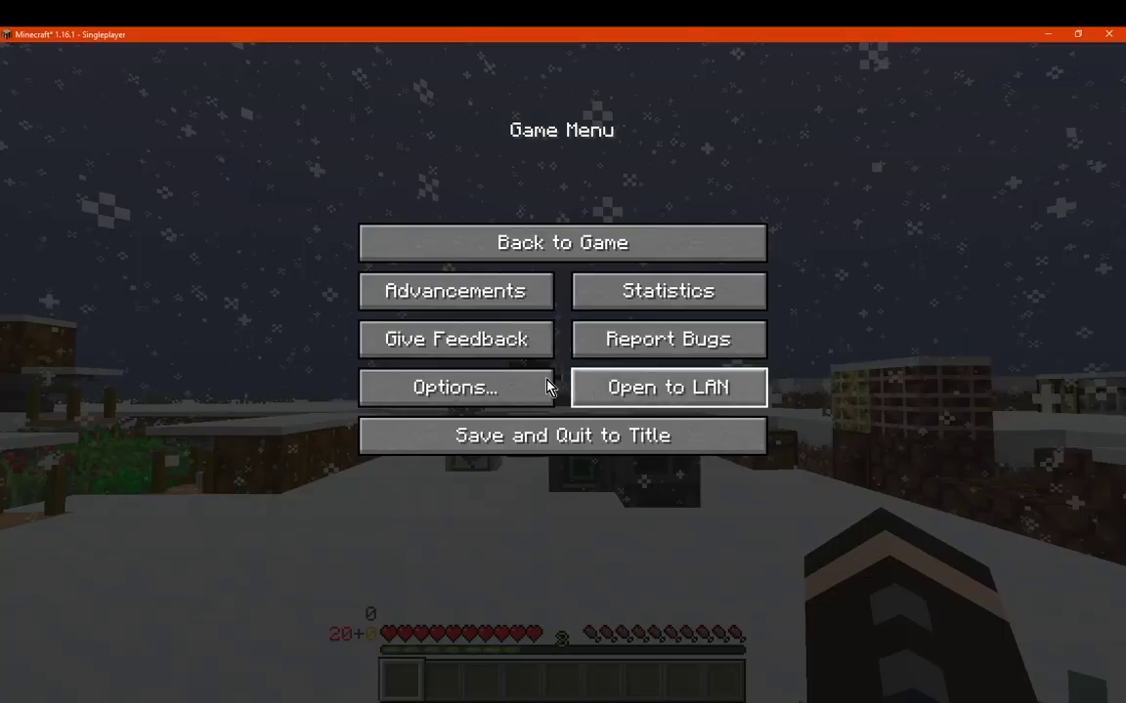
click(547, 387)
click(664, 304)
drag(928, 241, 911, 557)
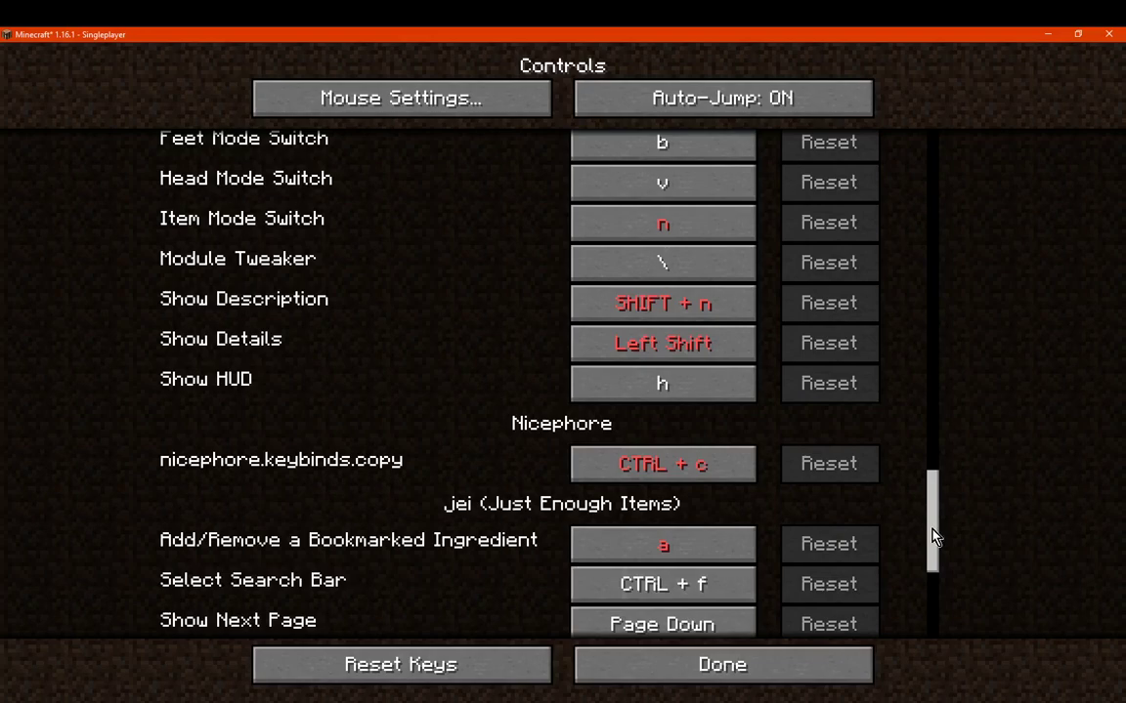
drag(932, 533, 989, 176)
click(799, 664)
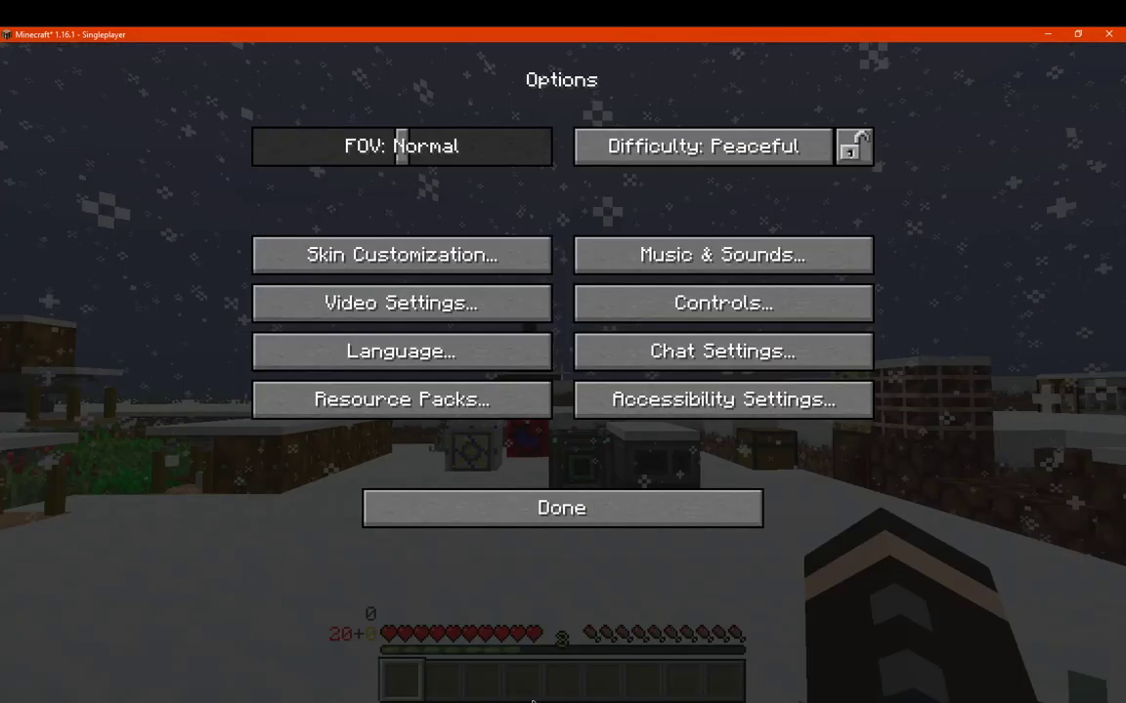
click(606, 512)
- Switch back to the browser and open the file details of nicephore-1.16.x-1.1.0.jar from the mod's files list
key(alt+Tab)
scroll(857, 568, down, 1)
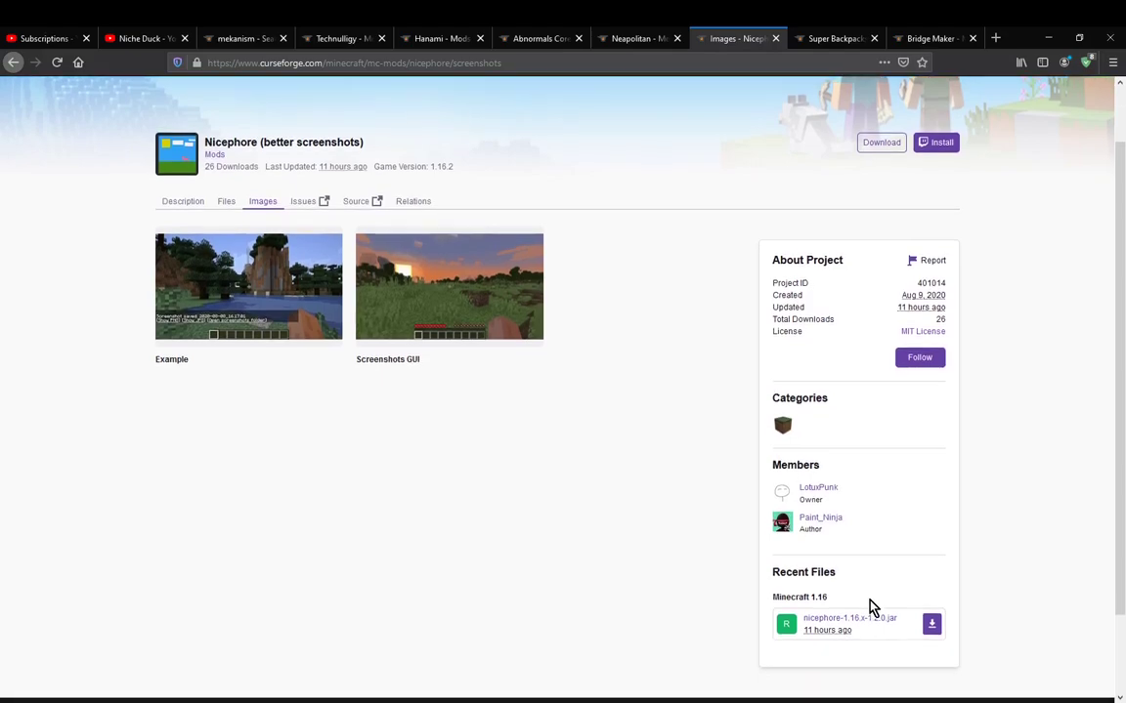
scroll(687, 496, up, 1)
click(226, 271)
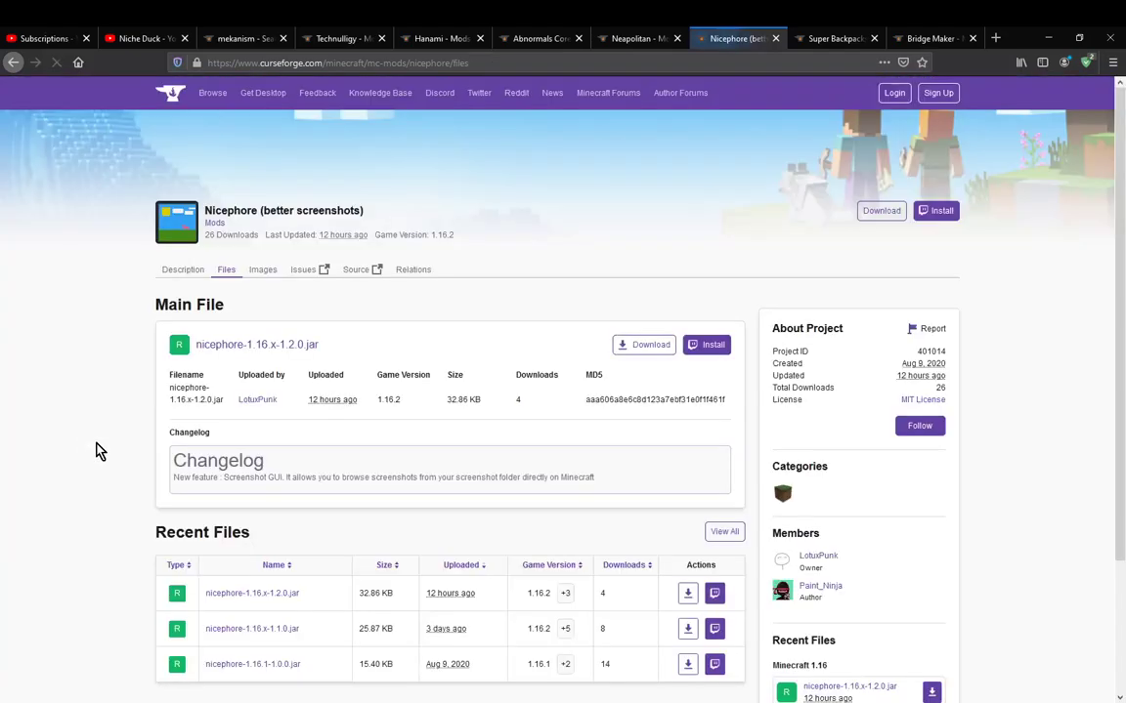
scroll(100, 452, down, 1)
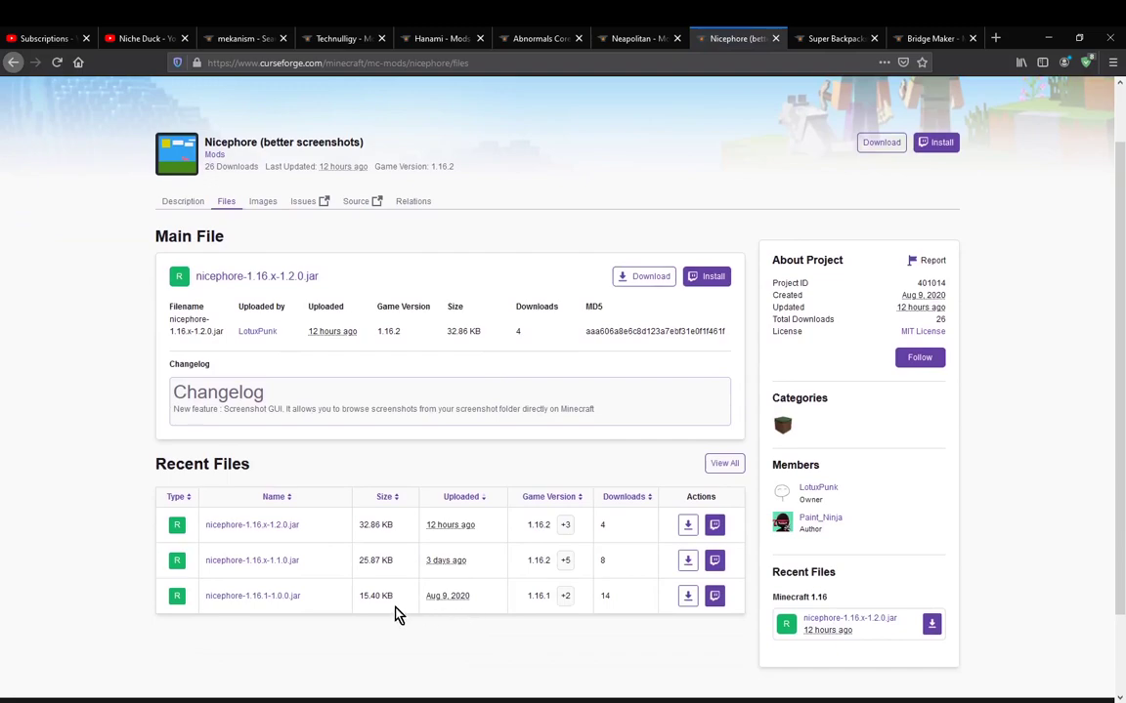
click(274, 563)
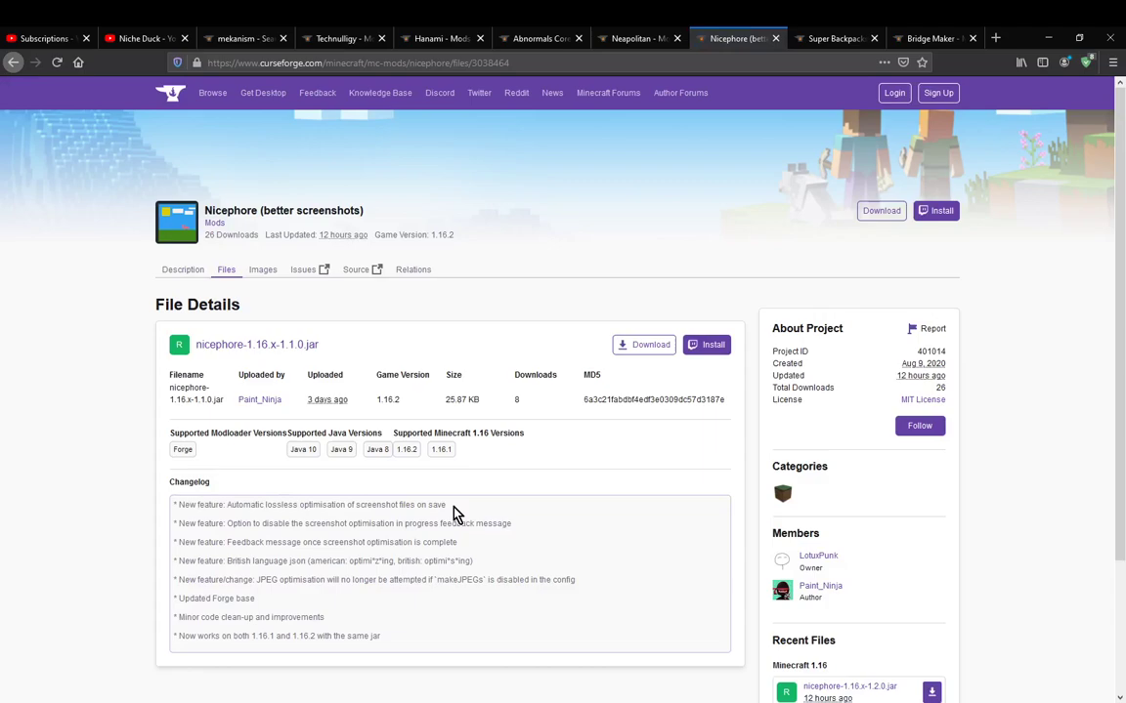
- Read through the 1.1.0 changelog, from lossless optimisation and the British language entry to the JPEG optimisation change and version support
drag(454, 513, 222, 508)
drag(530, 533, 489, 560)
click(224, 564)
drag(224, 564, 537, 563)
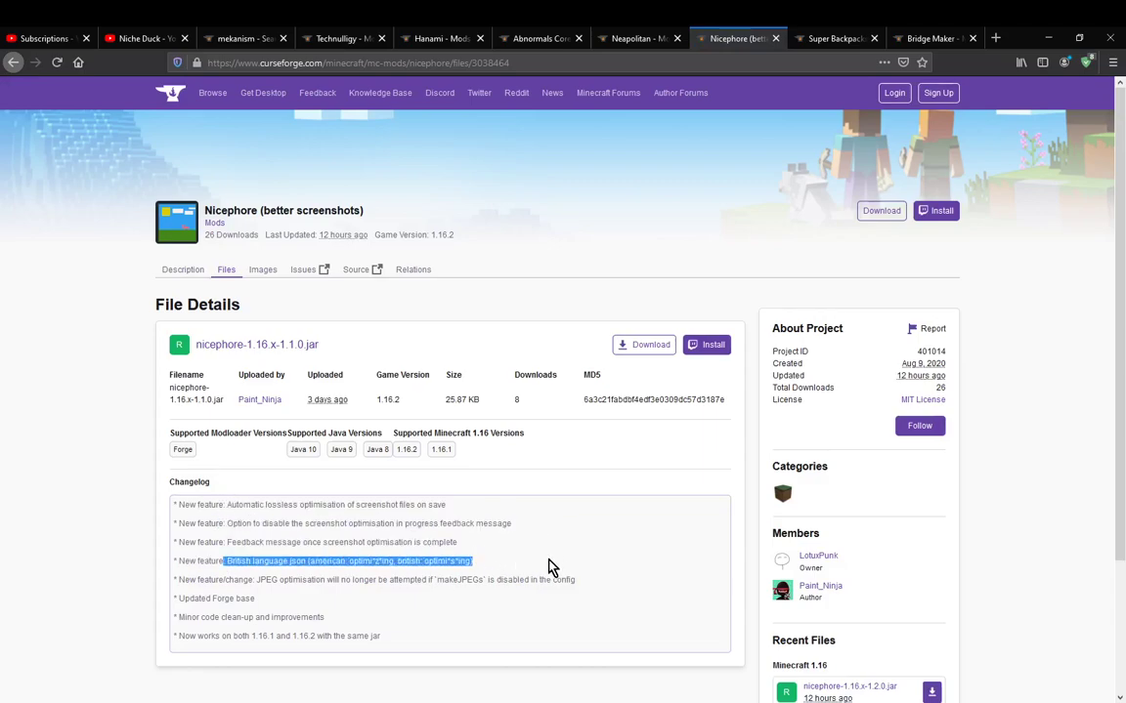
drag(253, 580, 431, 630)
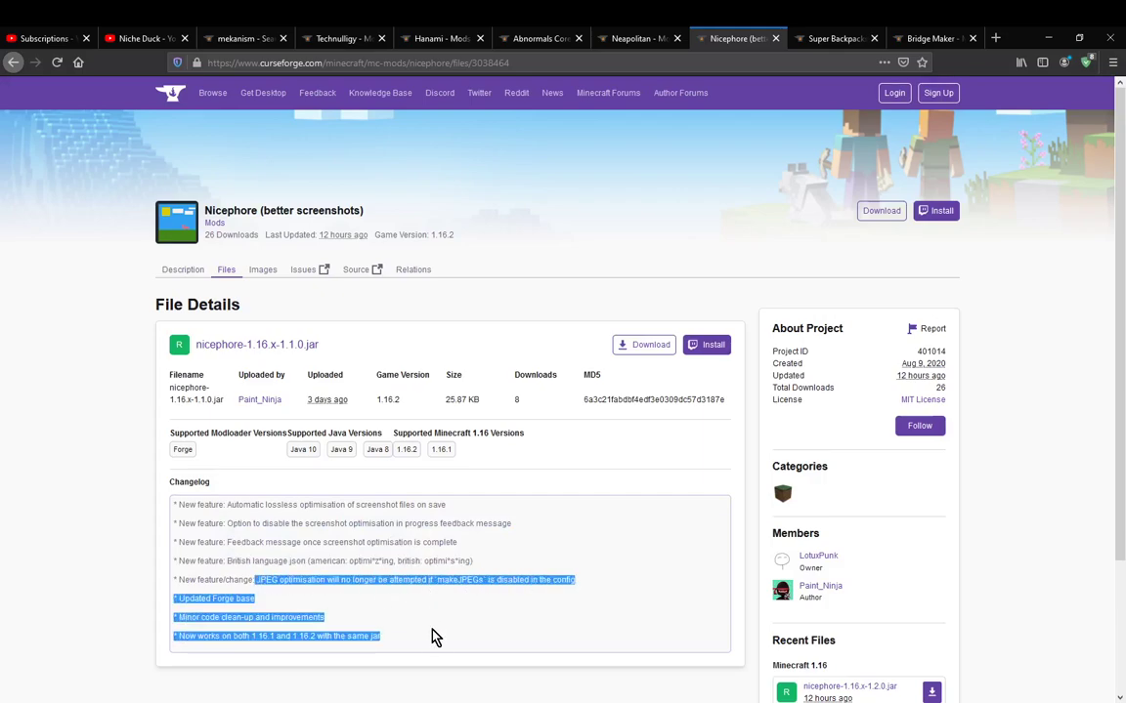
drag(516, 632, 516, 632)
click(516, 632)
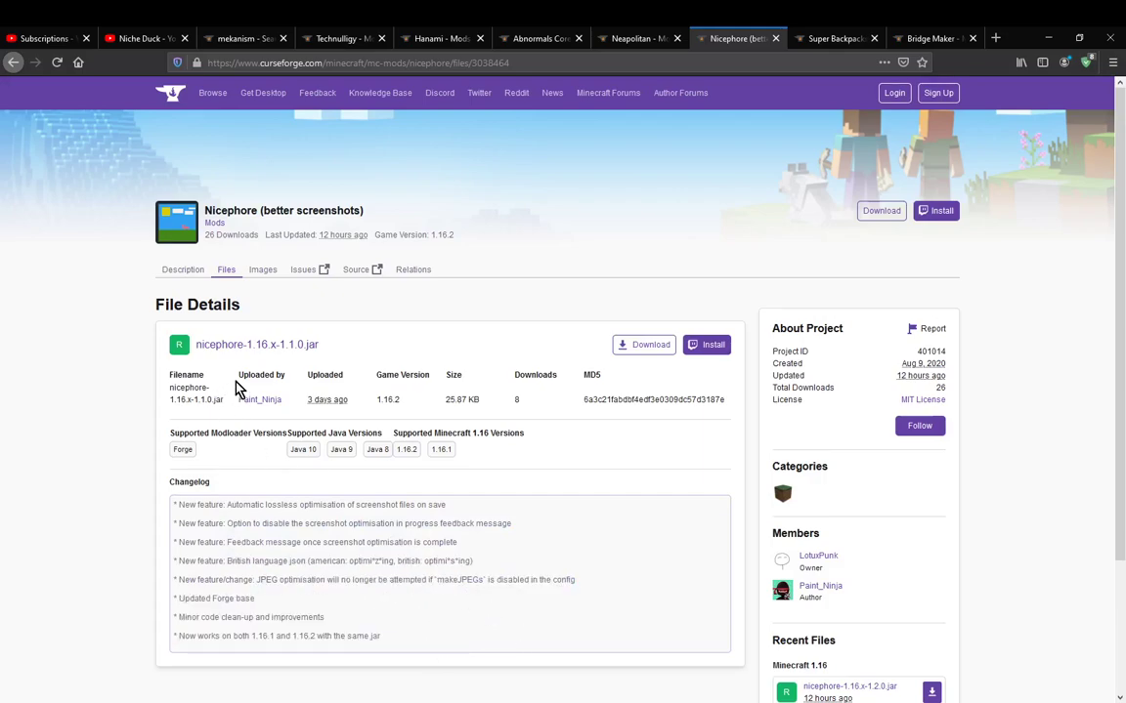
- Open the file details of nicephore-1.16.x-1.2.0.jar and read its changelog entry about the Screenshot GUI
click(849, 686)
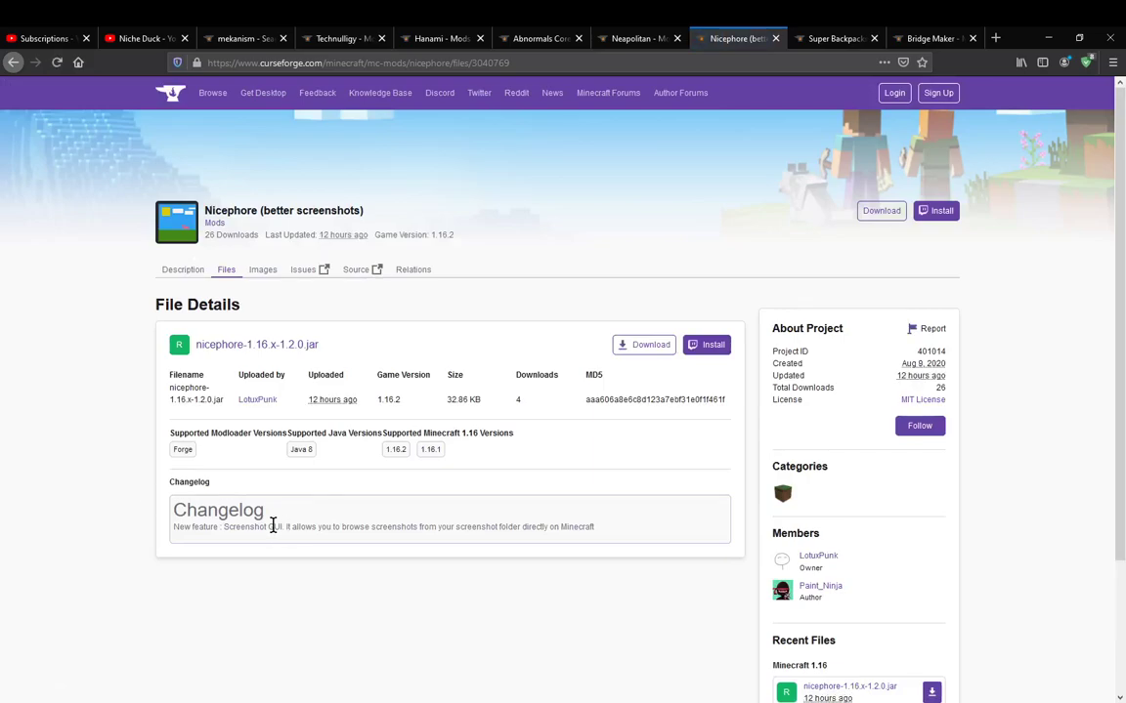
drag(214, 526, 623, 540)
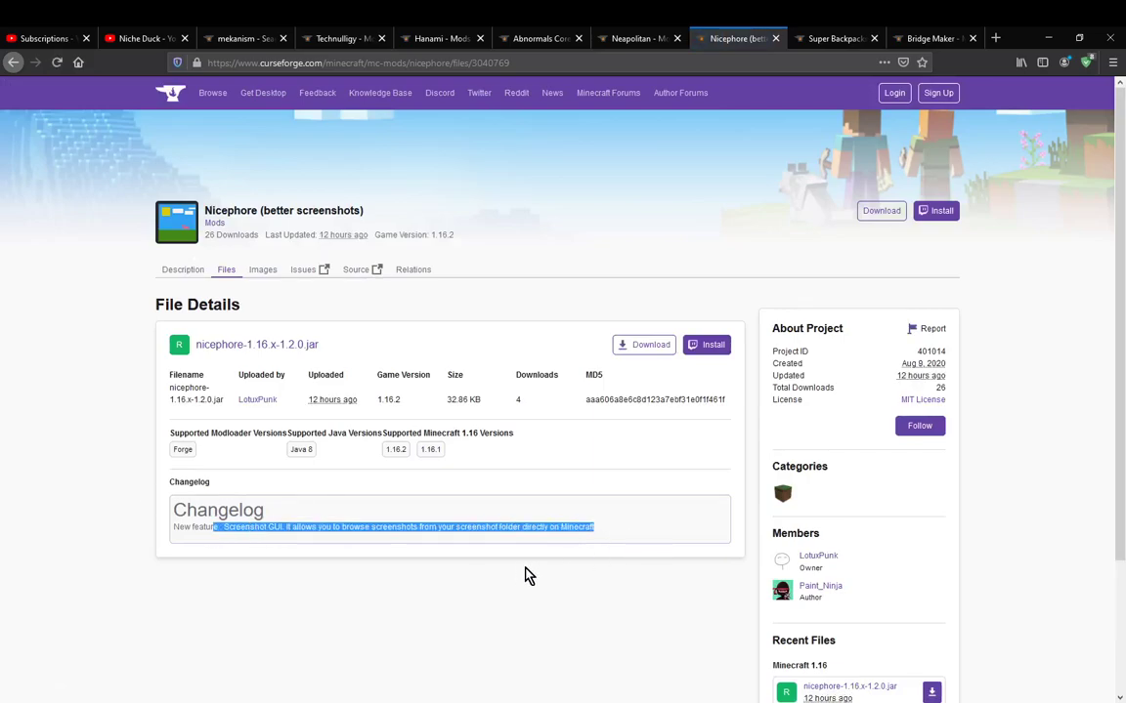
click(298, 528)
- View the Screenshots GUI image at full size, close it, and look over the mod's description page again
click(260, 271)
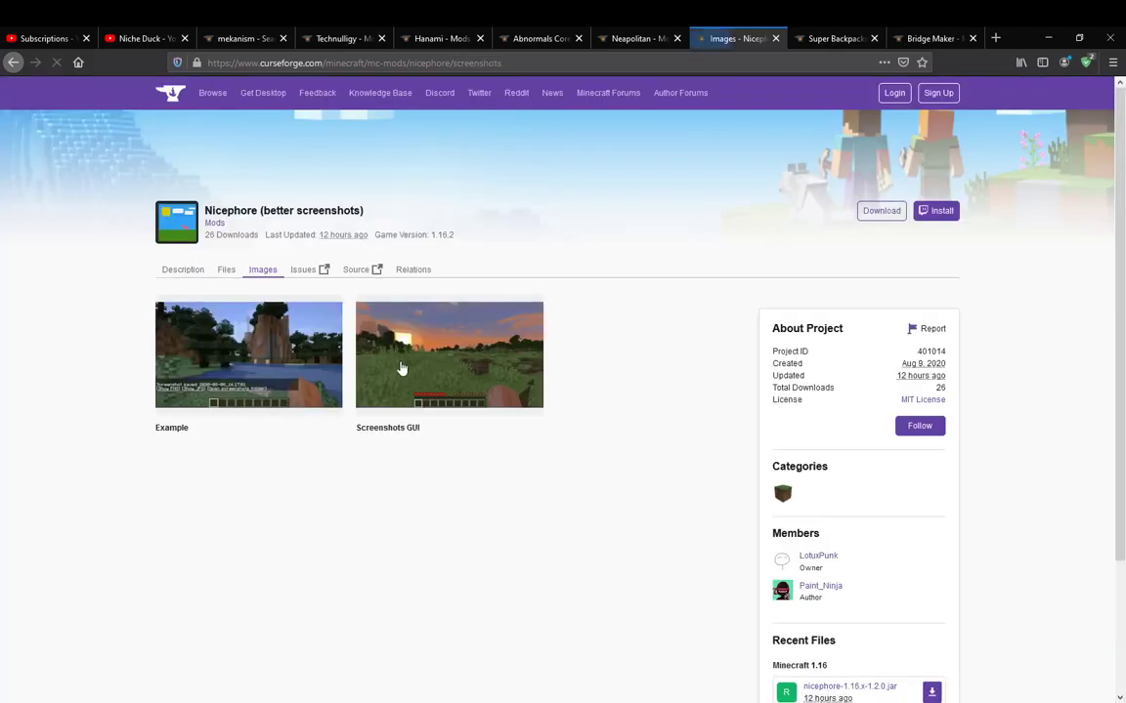
click(400, 366)
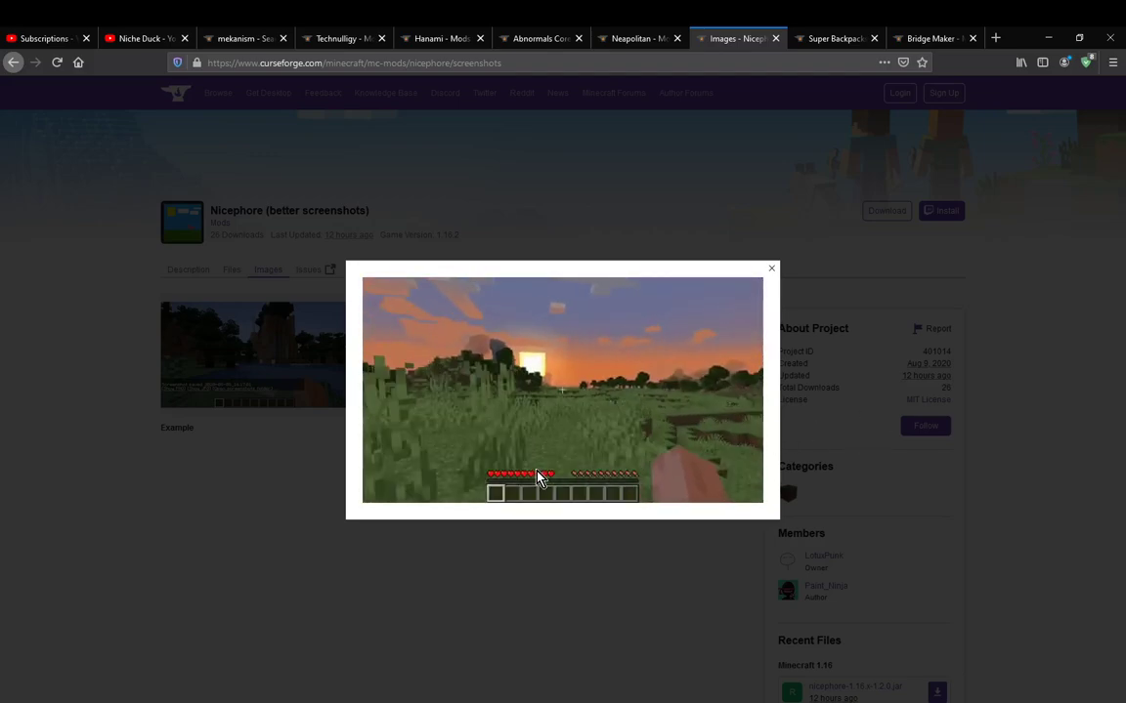
click(318, 283)
click(181, 271)
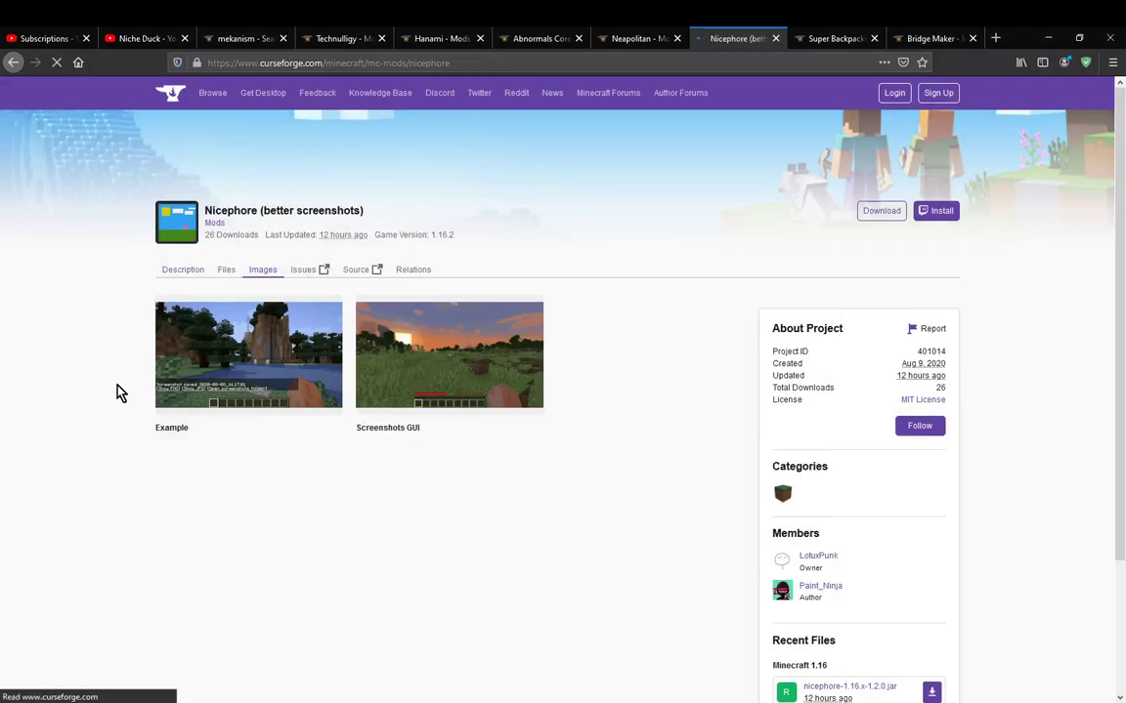
scroll(127, 399, down, 3)
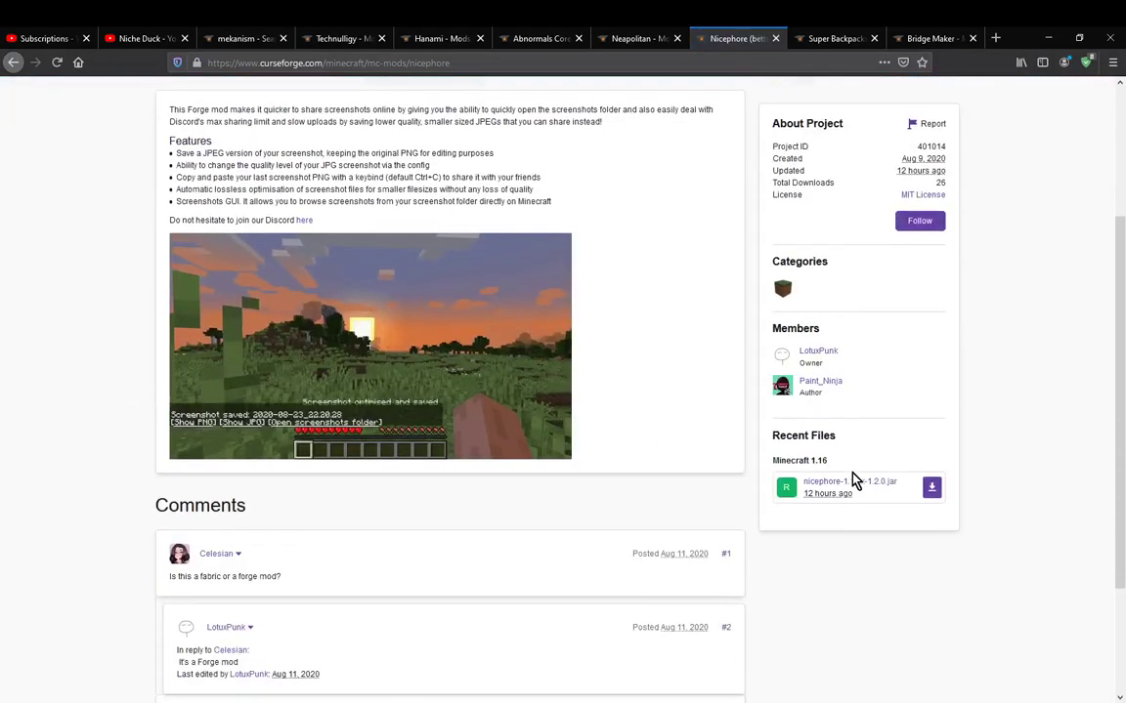
scroll(690, 480, up, 3)
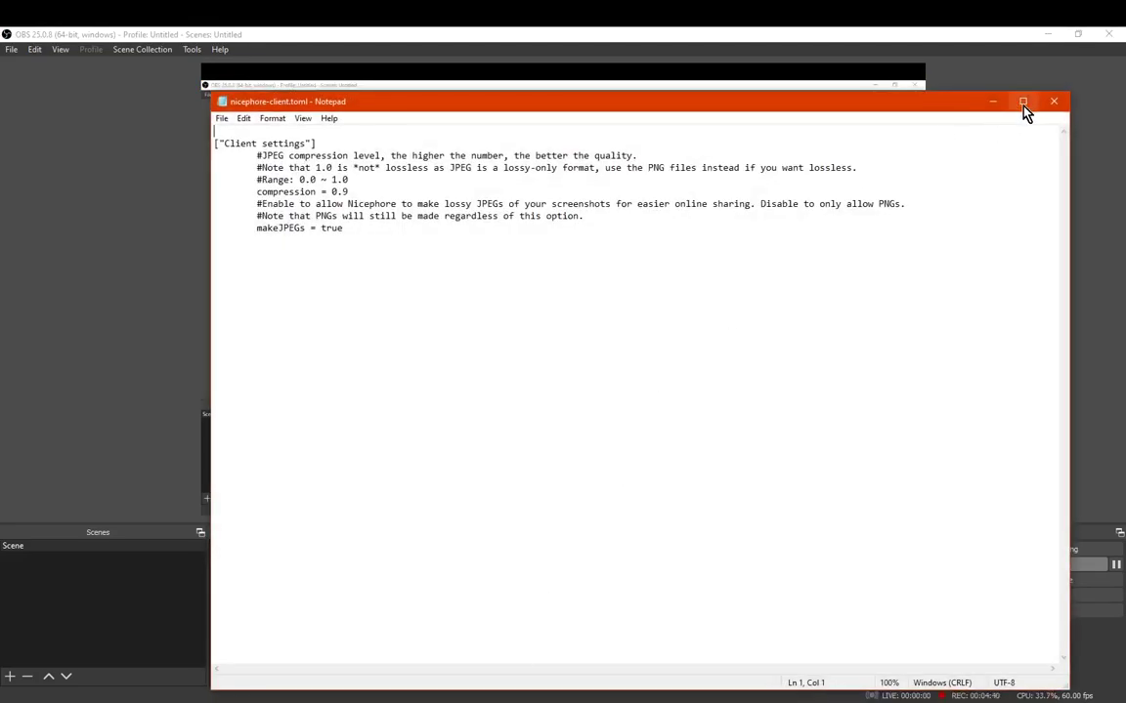
- Maximise the nicephore-client.toml window and examine the JPEG compression level setting with its notes and range
click(1023, 103)
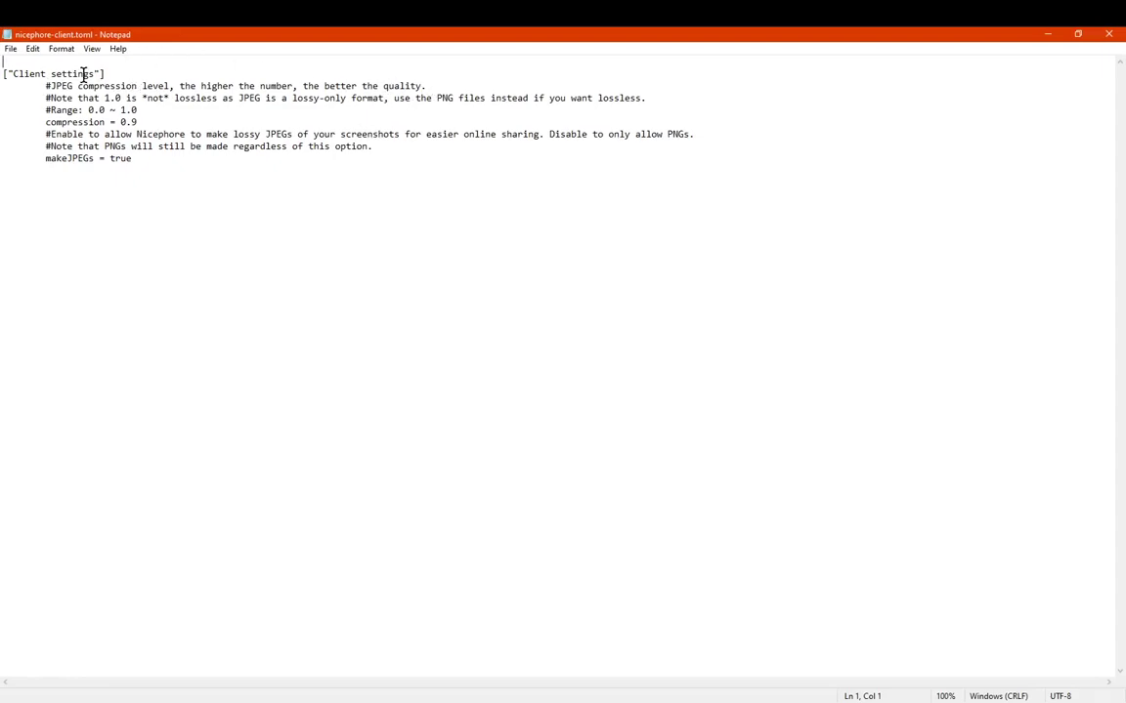
drag(45, 86, 459, 85)
click(457, 86)
drag(42, 98, 696, 102)
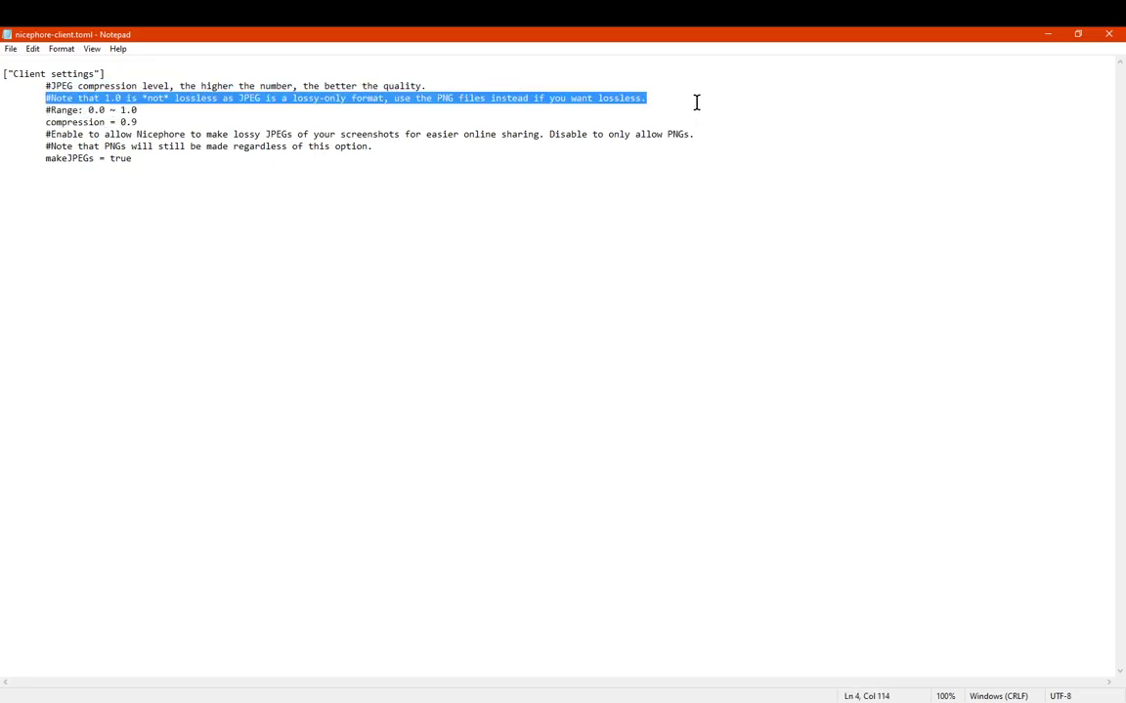
click(140, 118)
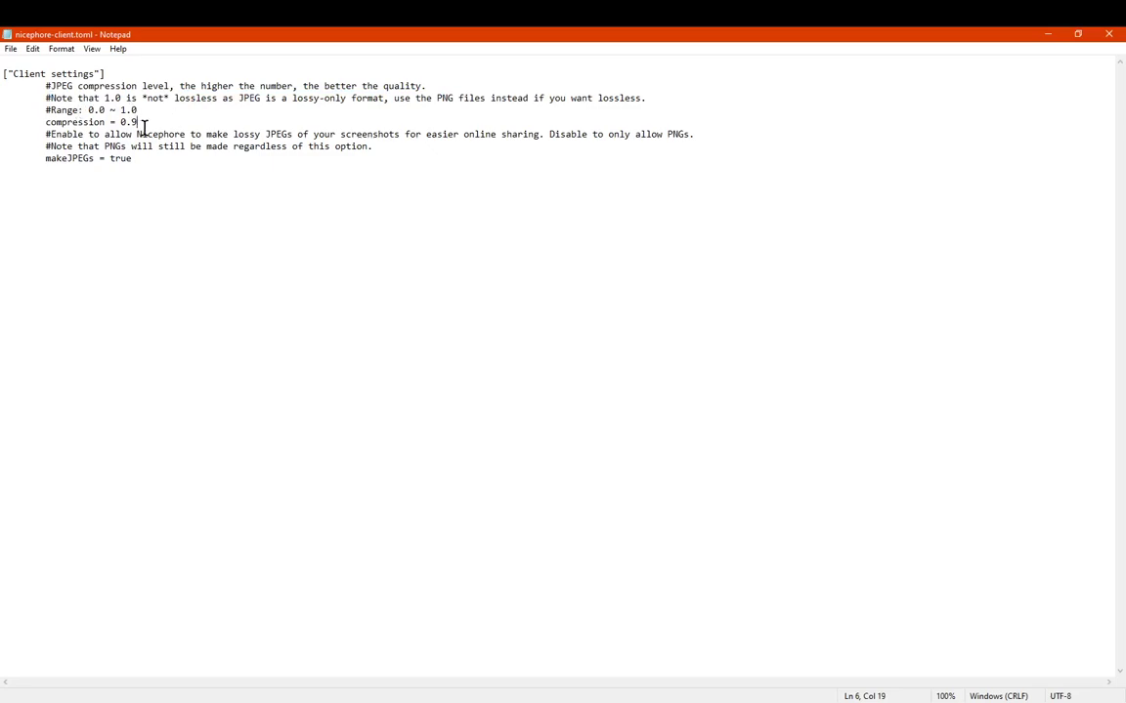
drag(143, 124, 118, 119)
click(136, 118)
click(182, 119)
- Examine the makeJPEGs option in the client settings file
drag(150, 158, 44, 159)
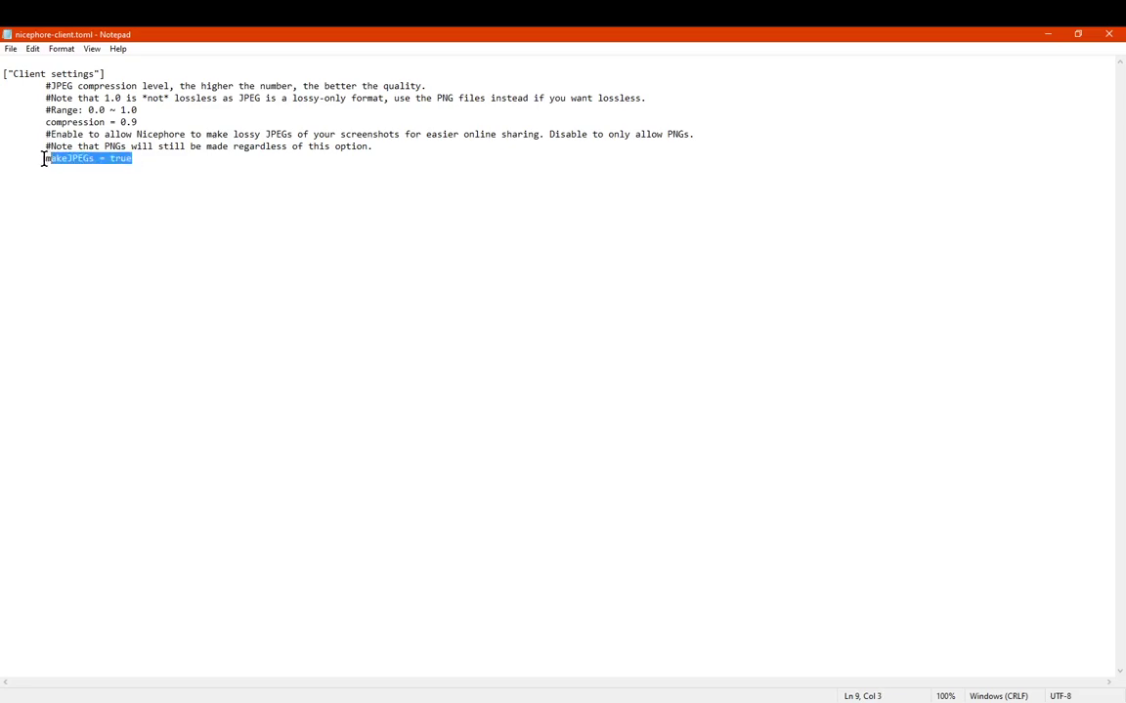
click(156, 160)
drag(145, 172, 29, 159)
click(212, 156)
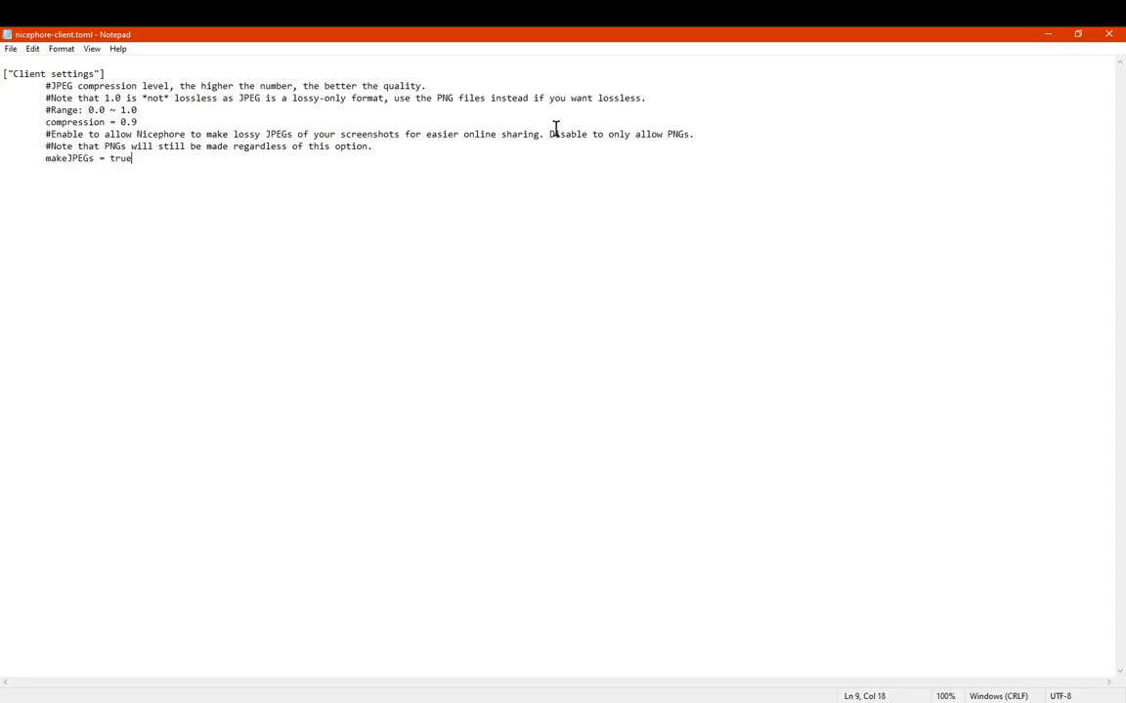
- Close the config file and open the .minecraft folder of the 1.16.2 Forge instance from MultiMC
click(1111, 39)
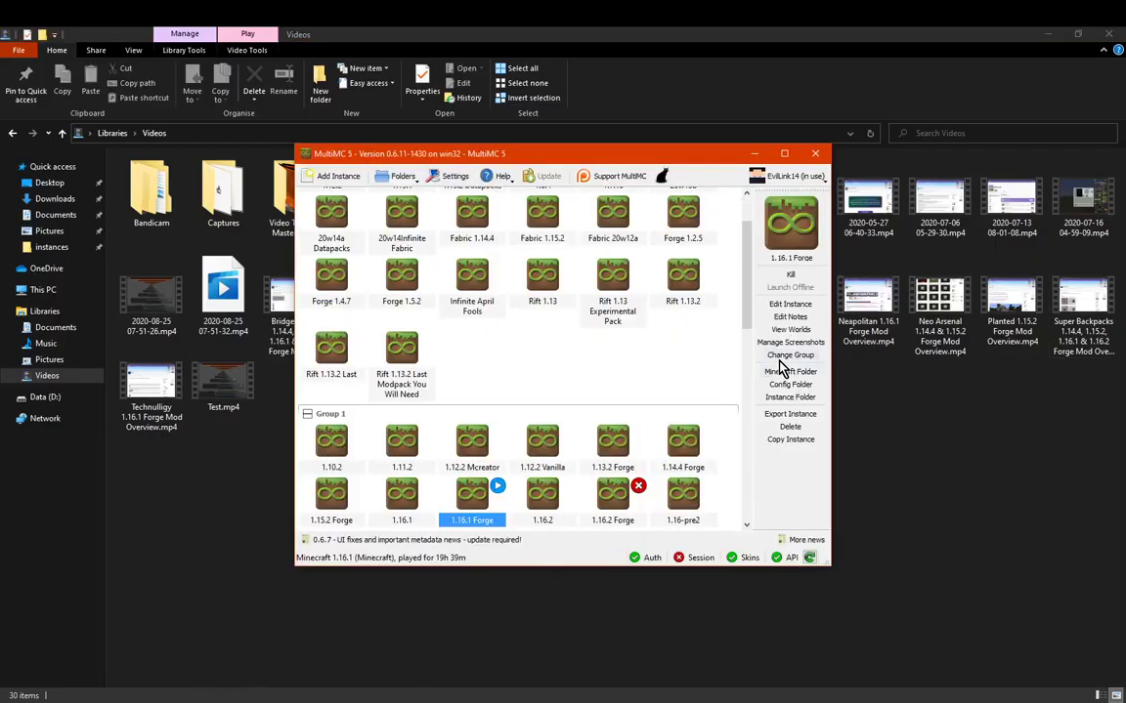
click(612, 518)
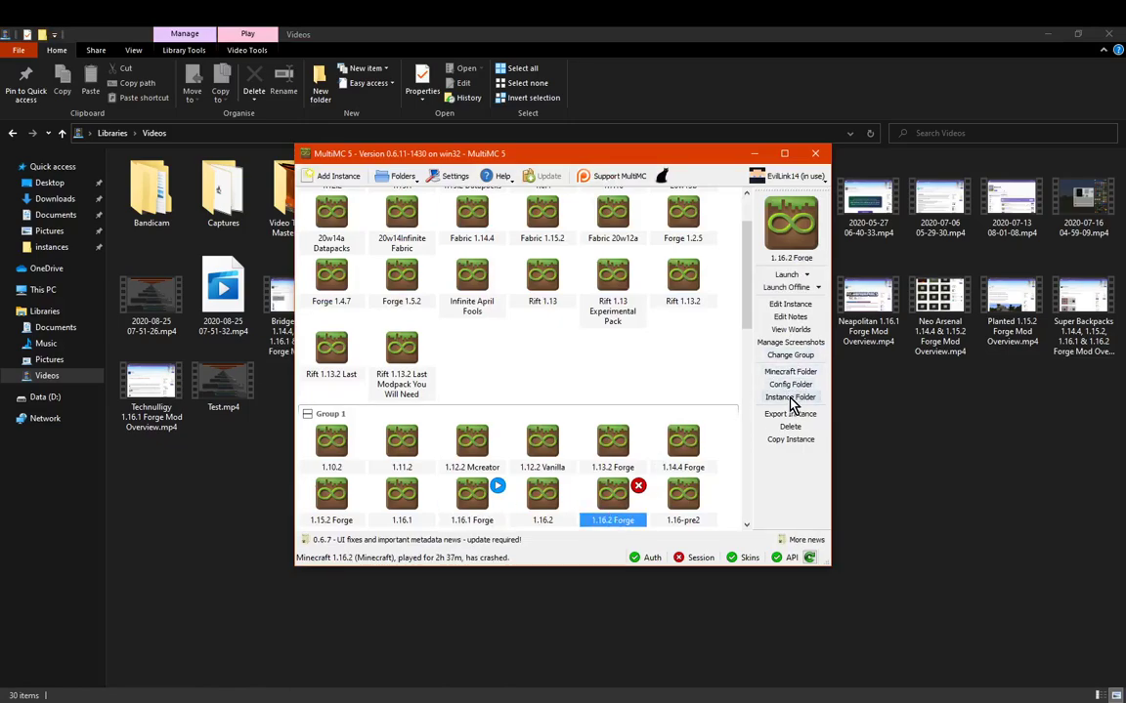
click(790, 398)
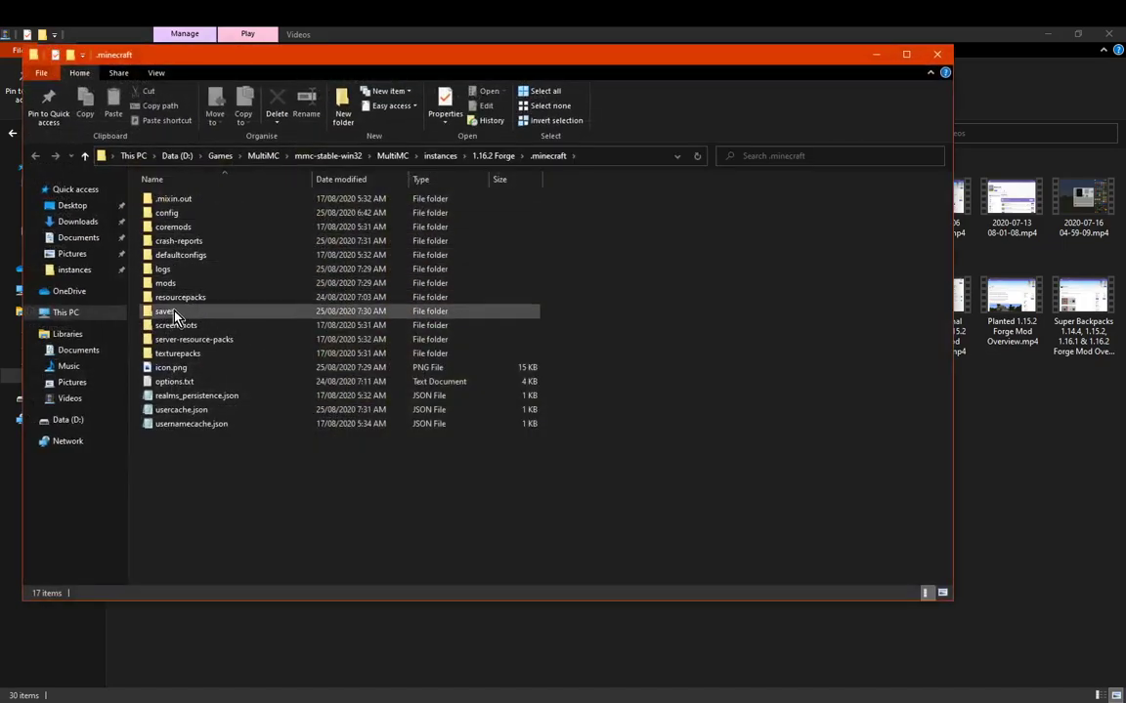
- Open nicephore-client.toml from the instance's config folder, with both the folder window and the file window maximised
click(188, 326)
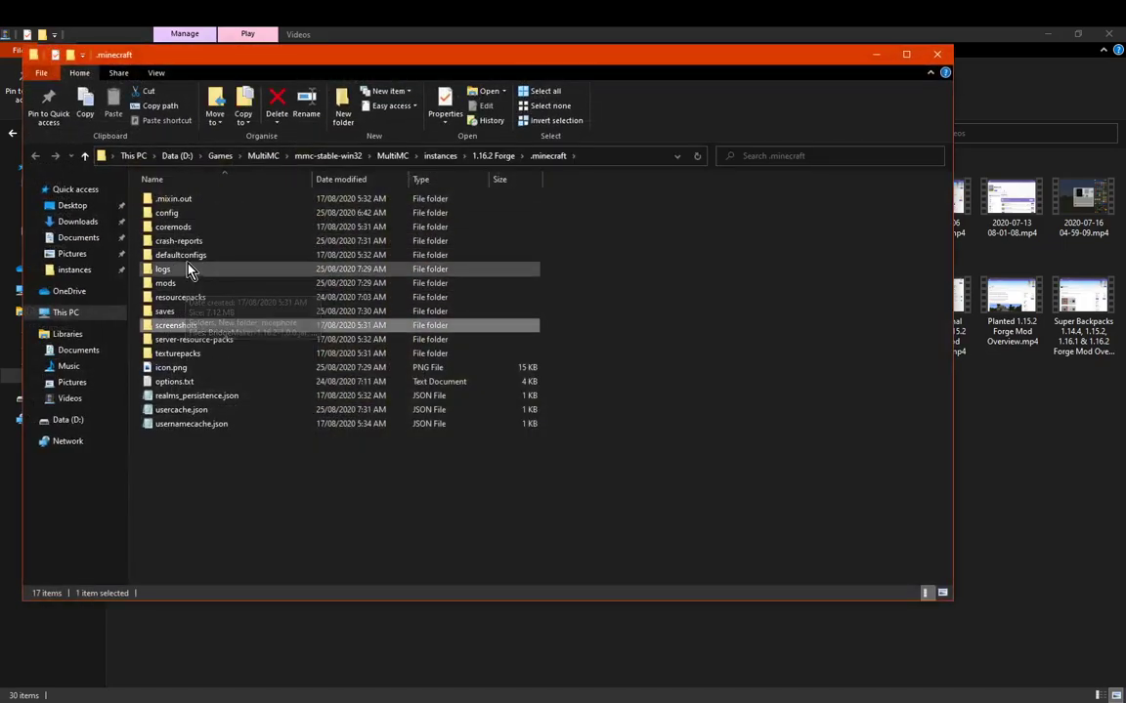
double_click(210, 212)
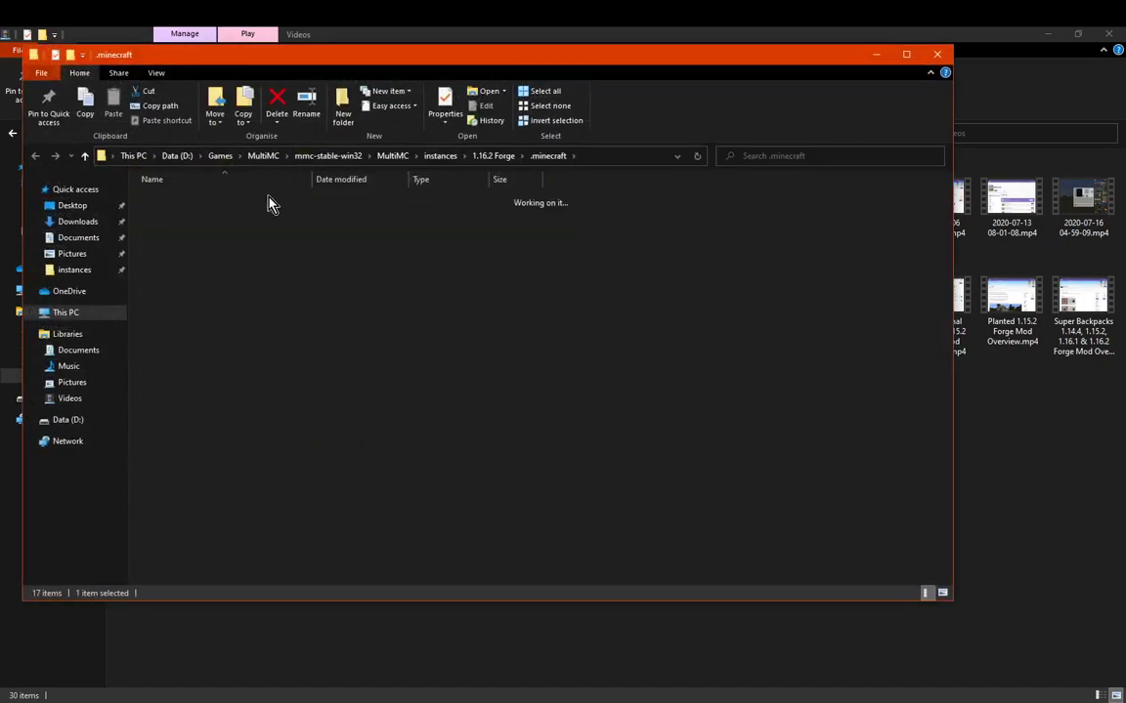
click(905, 53)
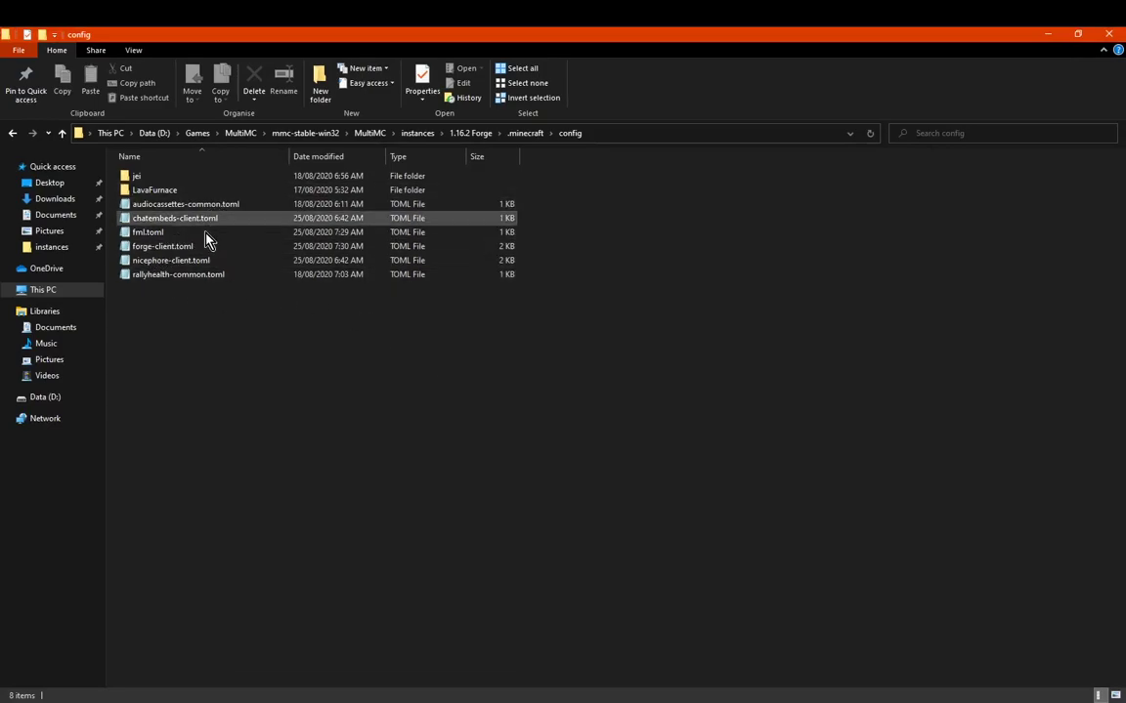
double_click(194, 263)
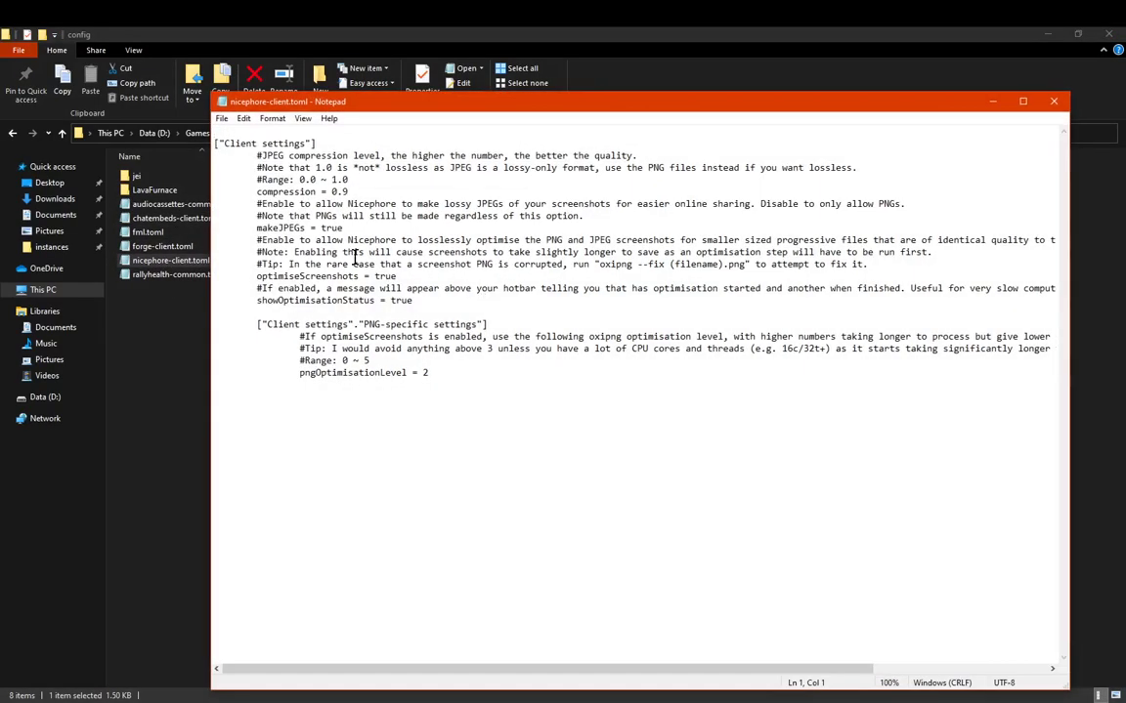
double_click(917, 97)
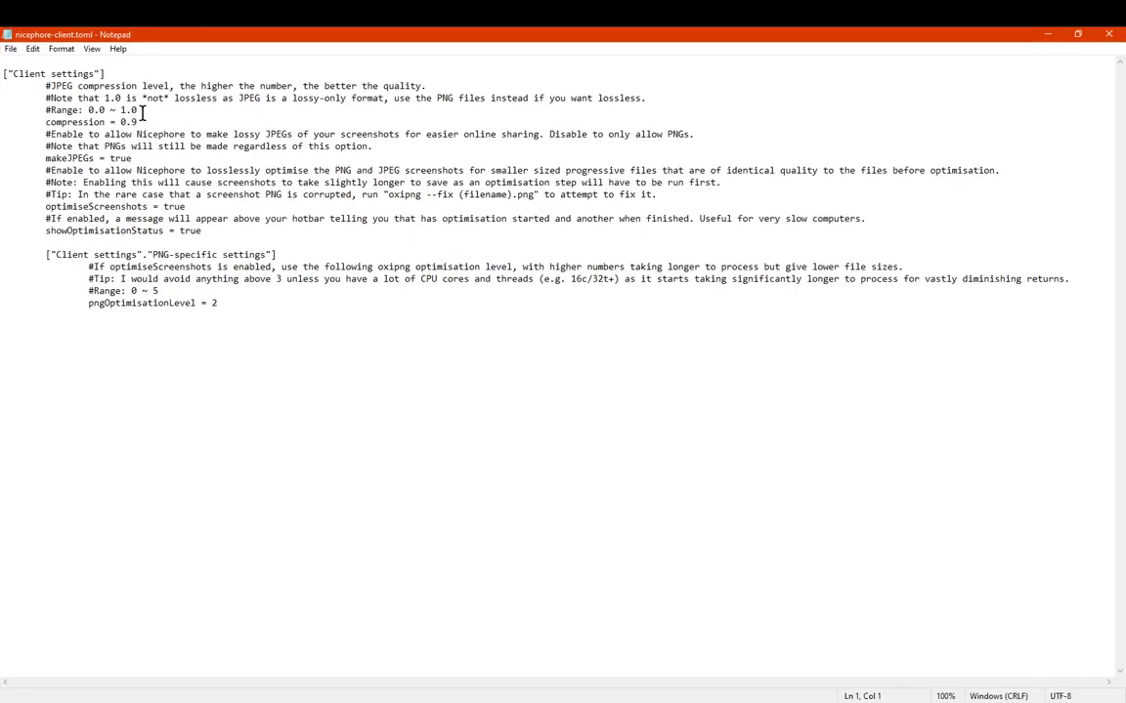
- Review the JPEG settings and the optimiseScreenshots comments on lossless optimisation and slower saving
drag(165, 159, 20, 78)
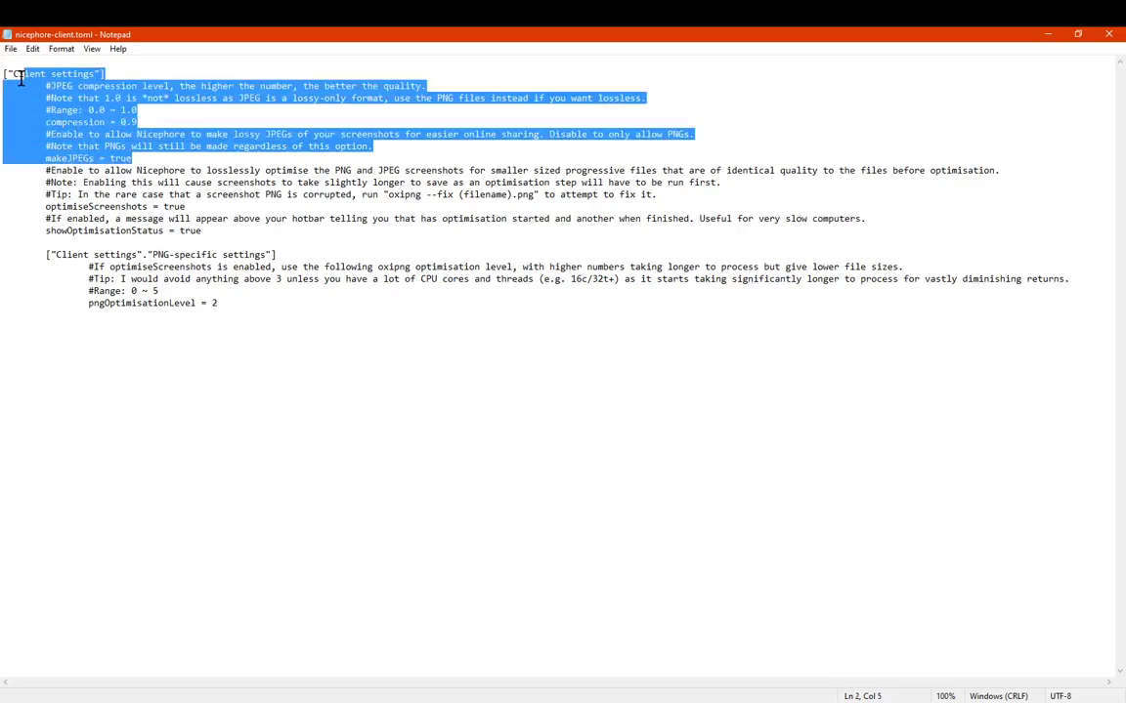
click(172, 148)
drag(45, 170, 158, 208)
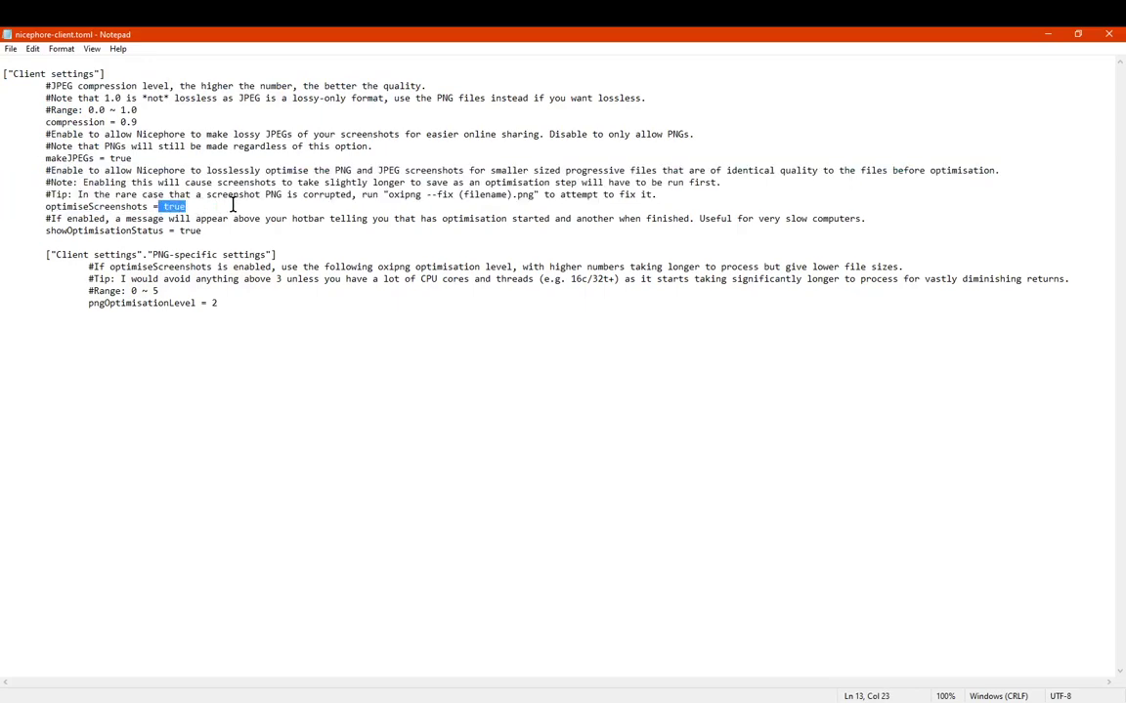
click(232, 205)
drag(195, 170, 1020, 168)
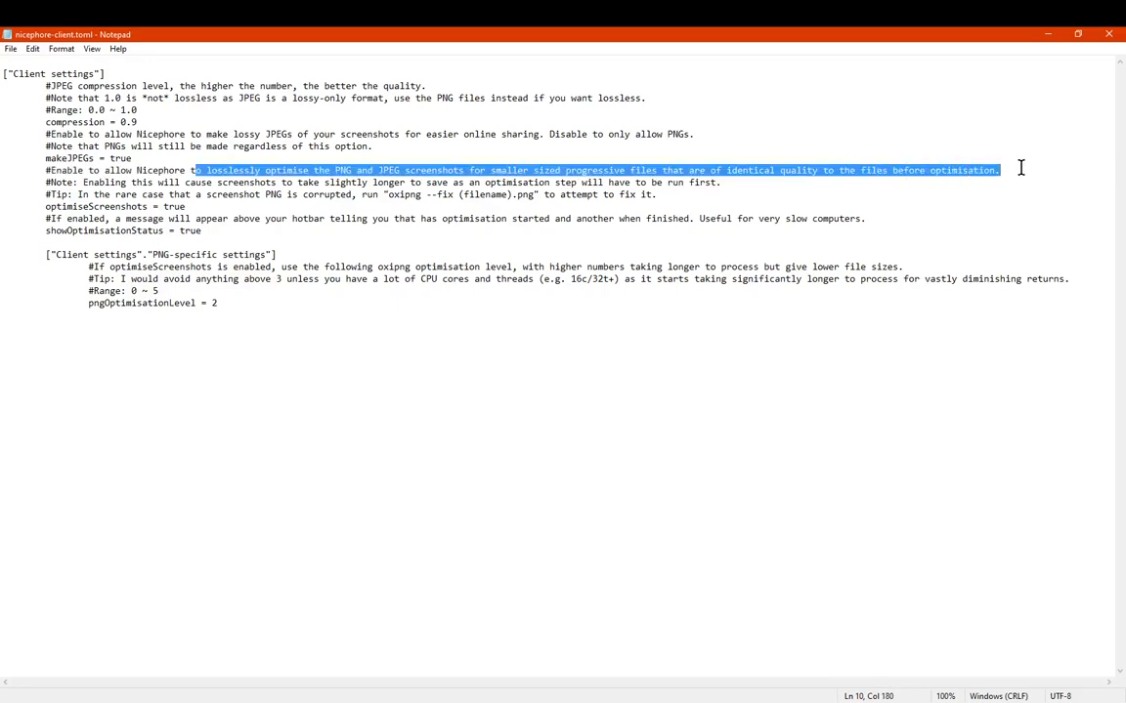
click(688, 196)
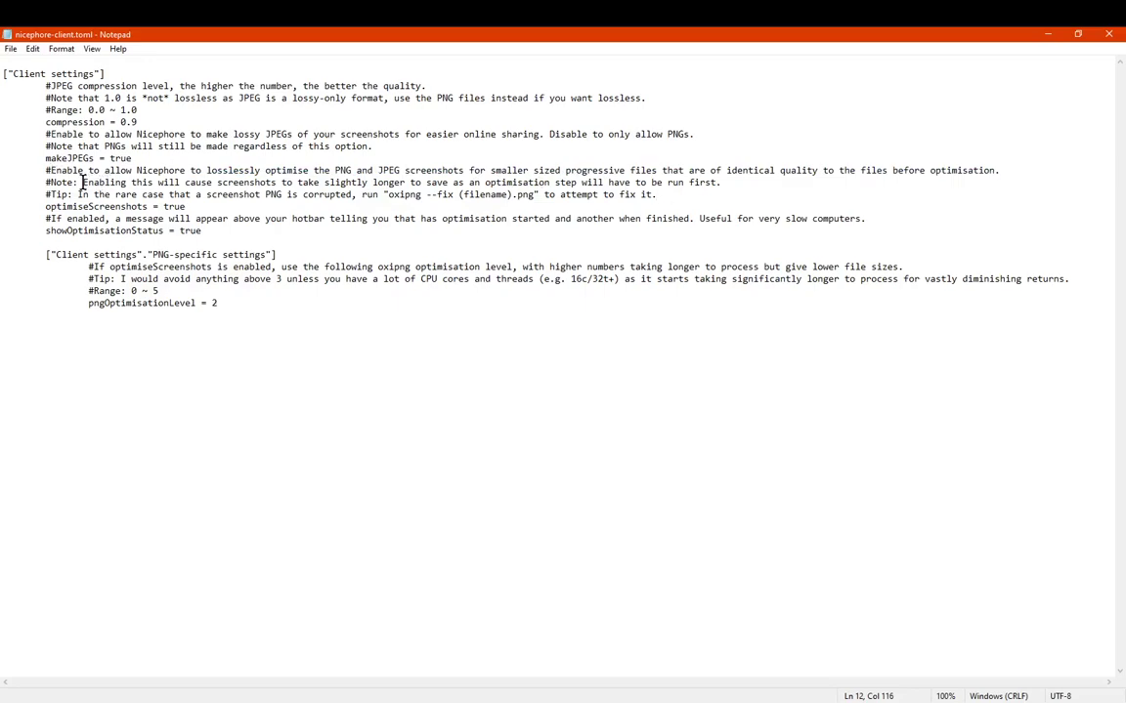
drag(82, 182, 734, 181)
click(743, 186)
- Examine the tip on repairing corrupted PNGs with "oxipng --fix (filename).png" and the optimiseScreenshots line below it
drag(80, 194, 427, 194)
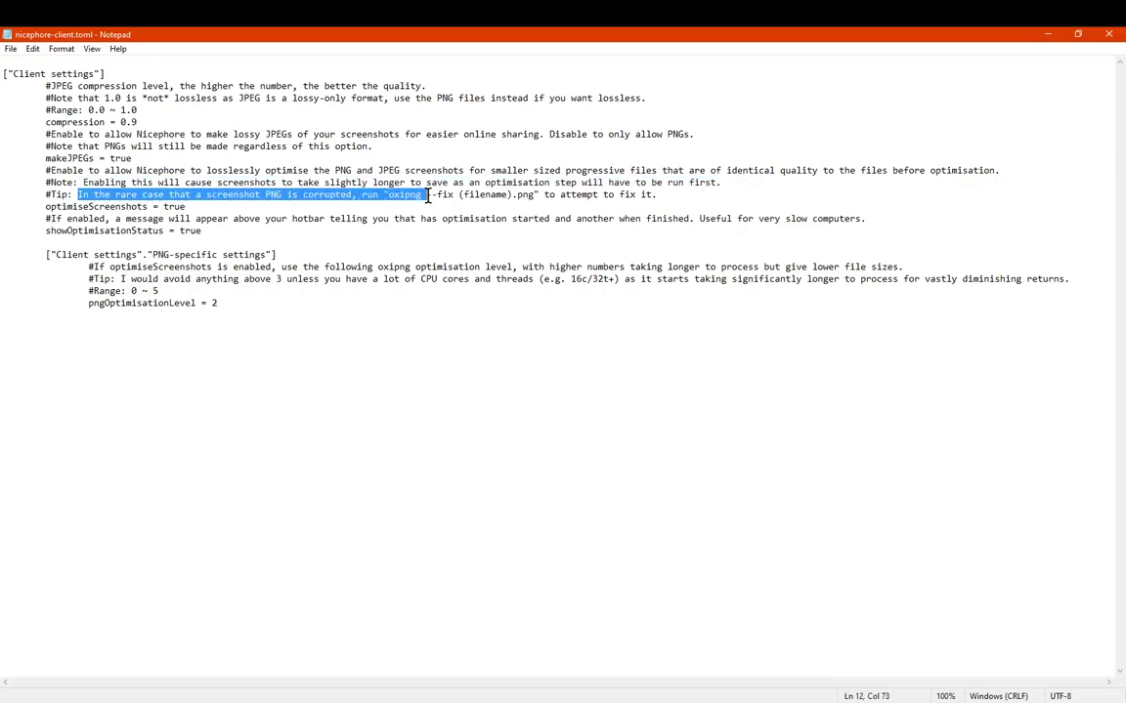
click(431, 196)
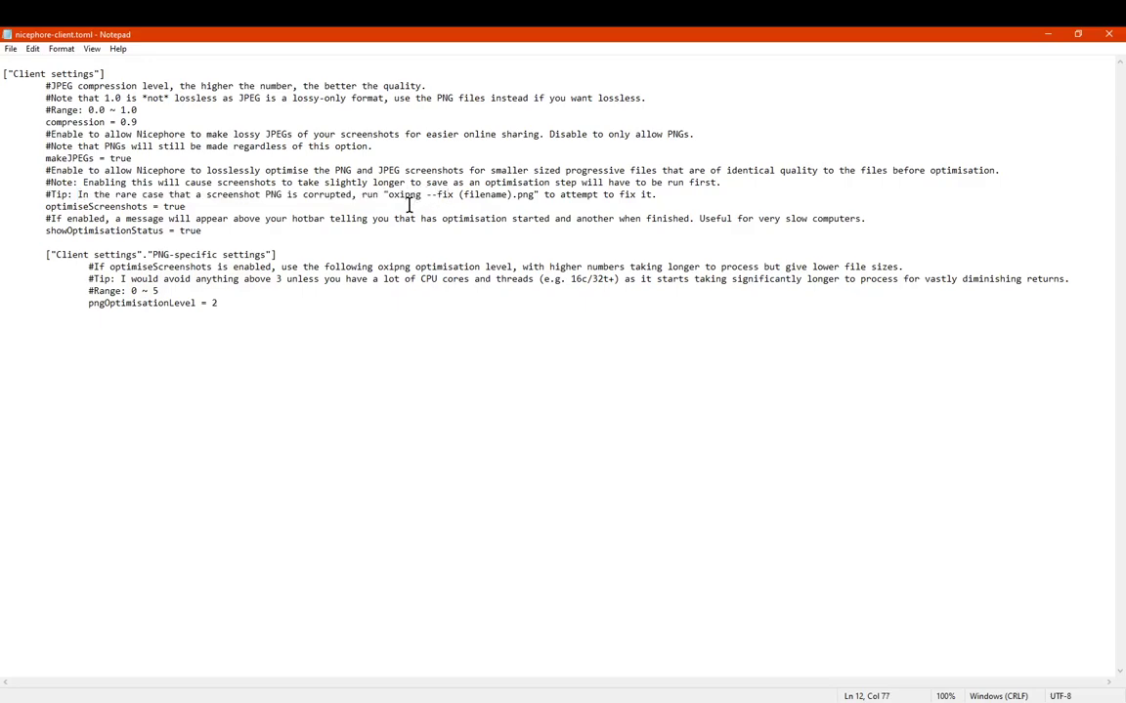
drag(384, 195, 539, 197)
click(545, 231)
drag(537, 194, 379, 194)
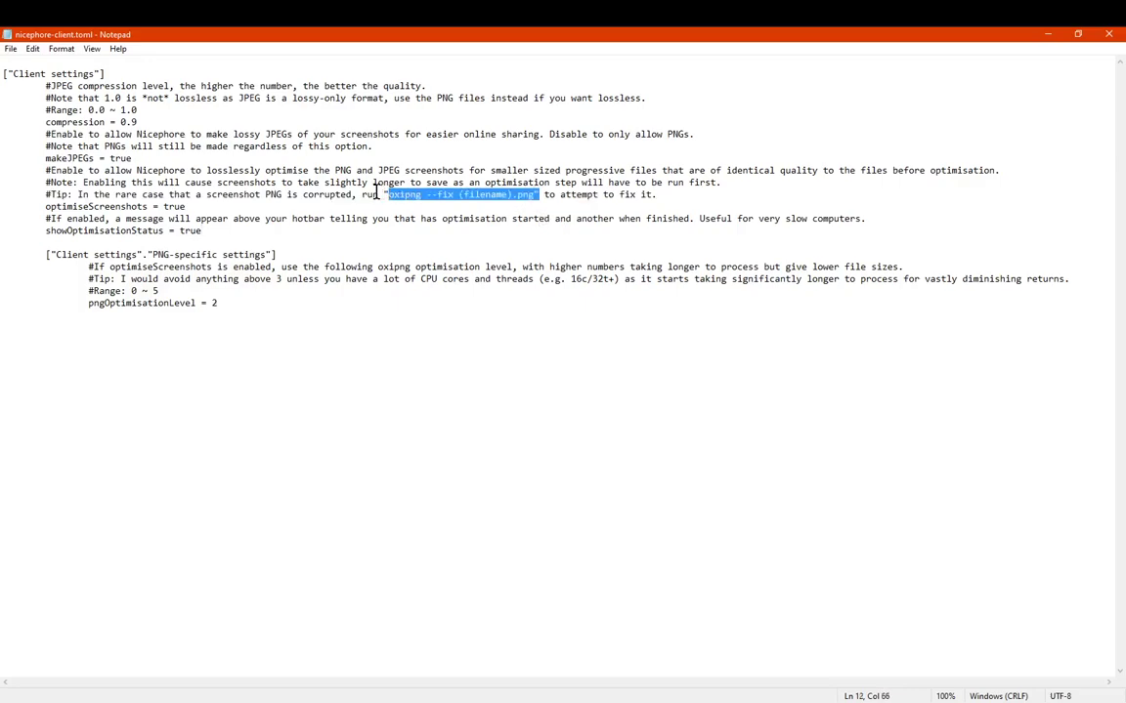
click(606, 195)
drag(189, 208, 21, 205)
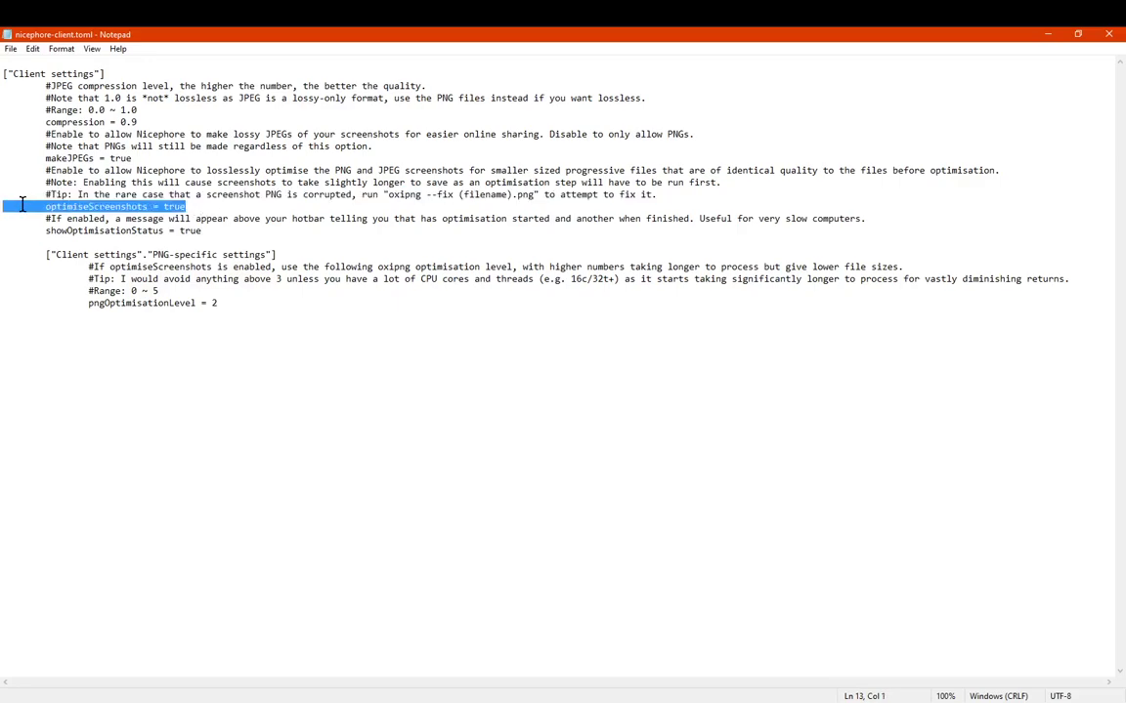
key(End)
- Highlight the showOptimisationStatus option and read its comment about the message above the hotbar
drag(232, 233, 36, 219)
click(246, 235)
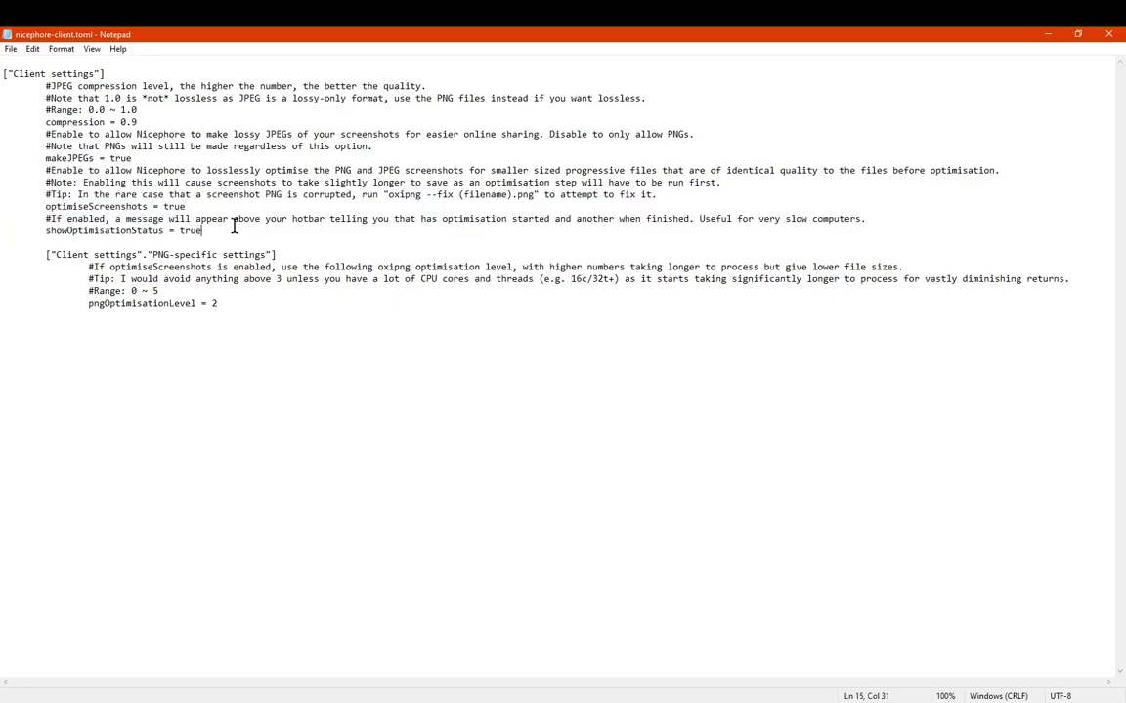
drag(254, 232, 48, 219)
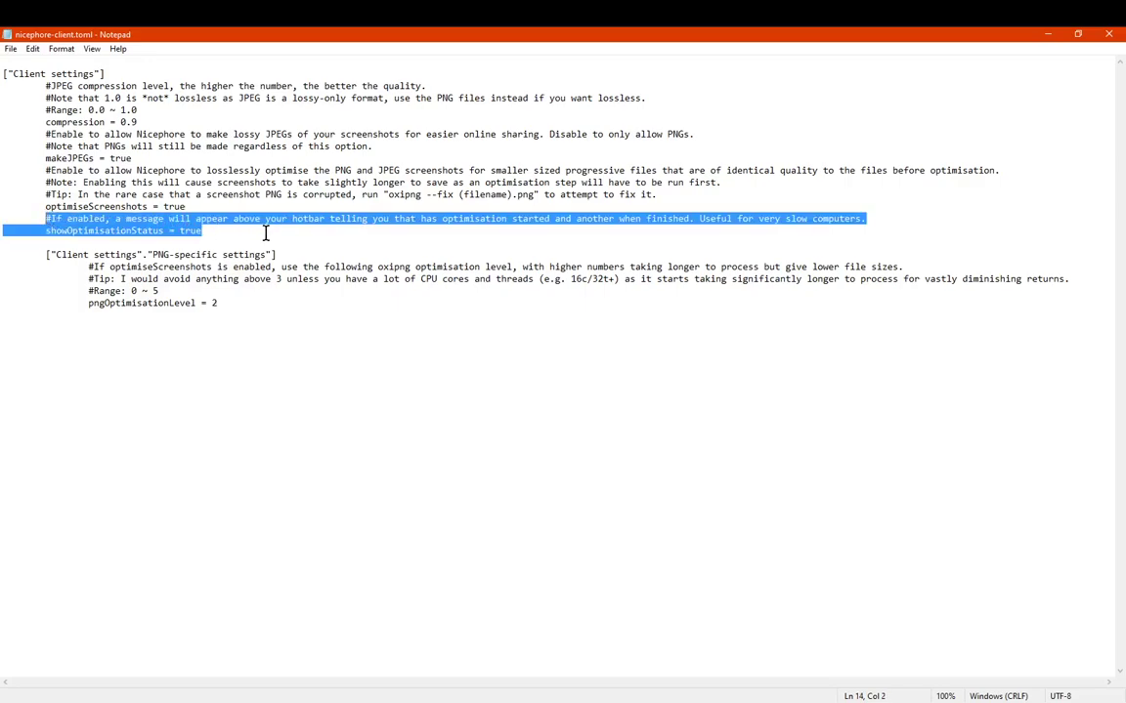
click(265, 234)
- Examine the PNG-specific settings with the pngOptimisationLevel option, and close the config file
drag(229, 303, 27, 252)
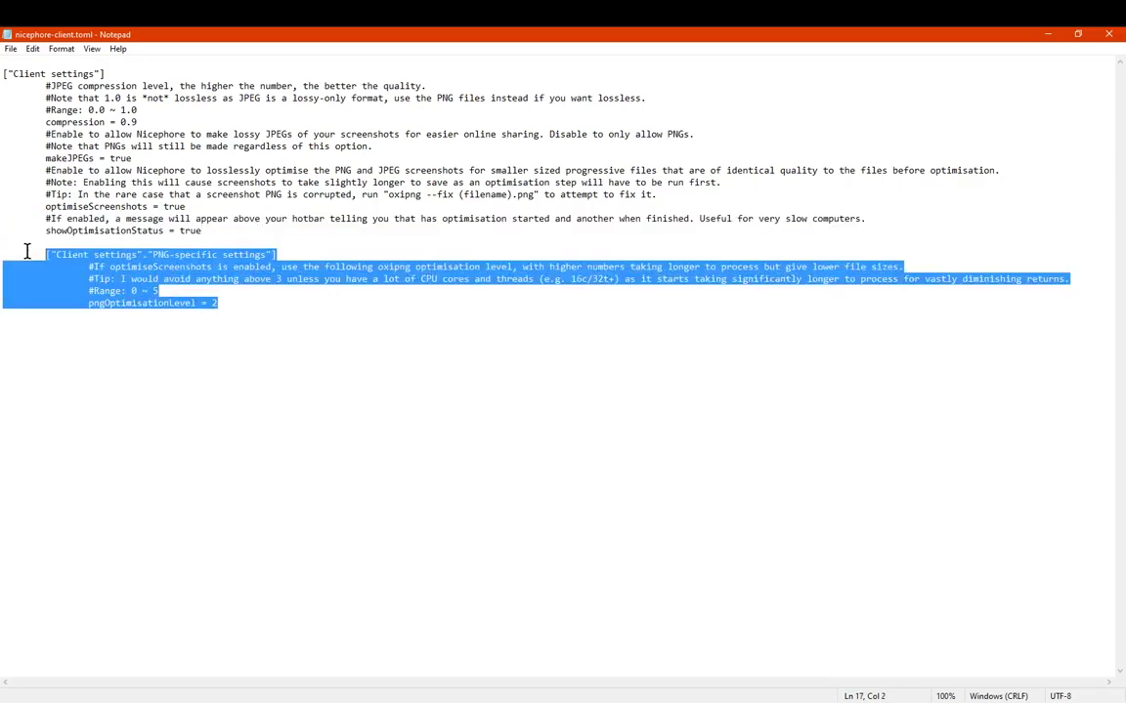
click(297, 241)
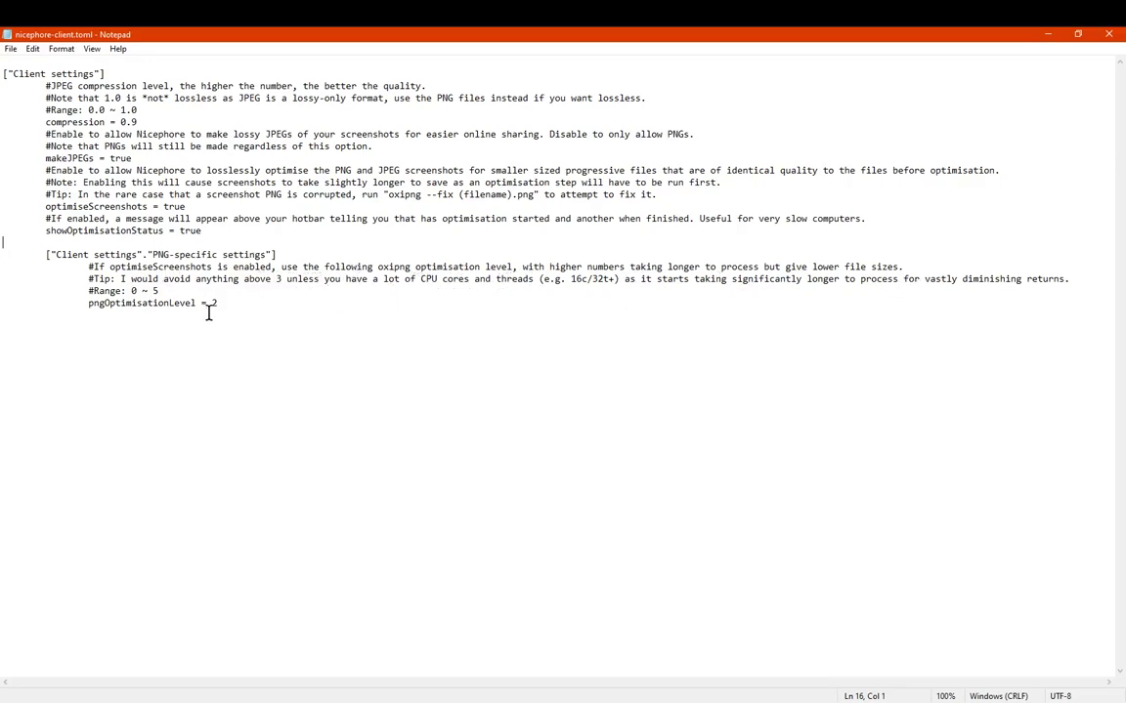
drag(272, 304, 78, 306)
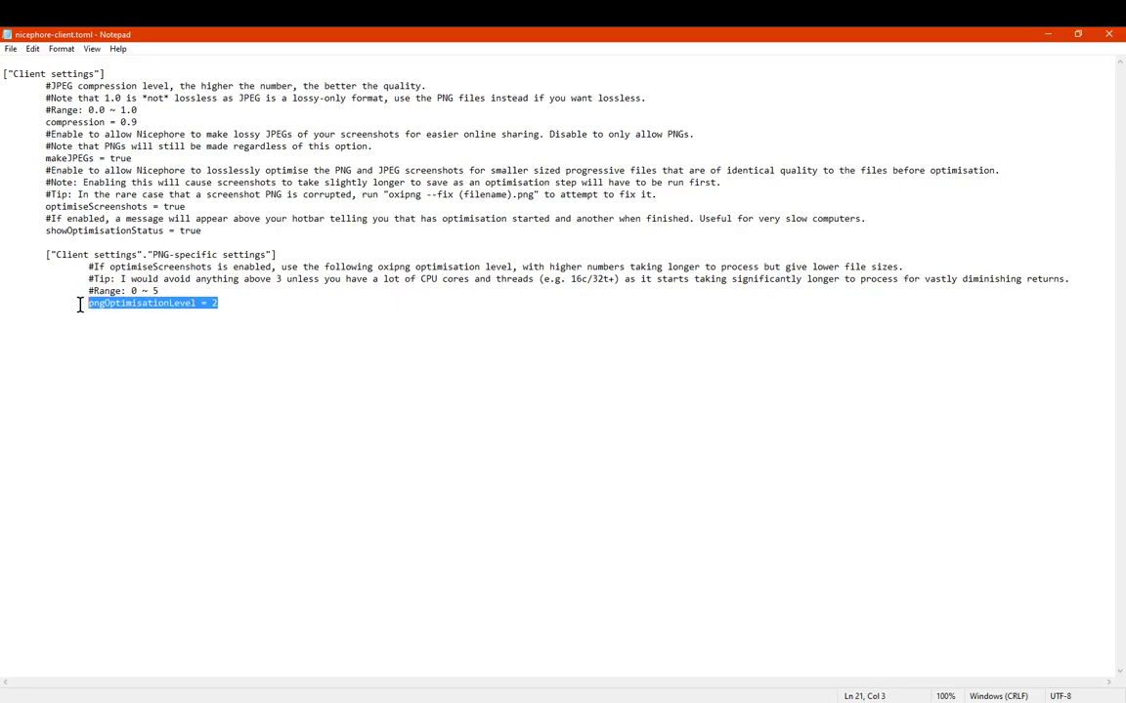
click(261, 303)
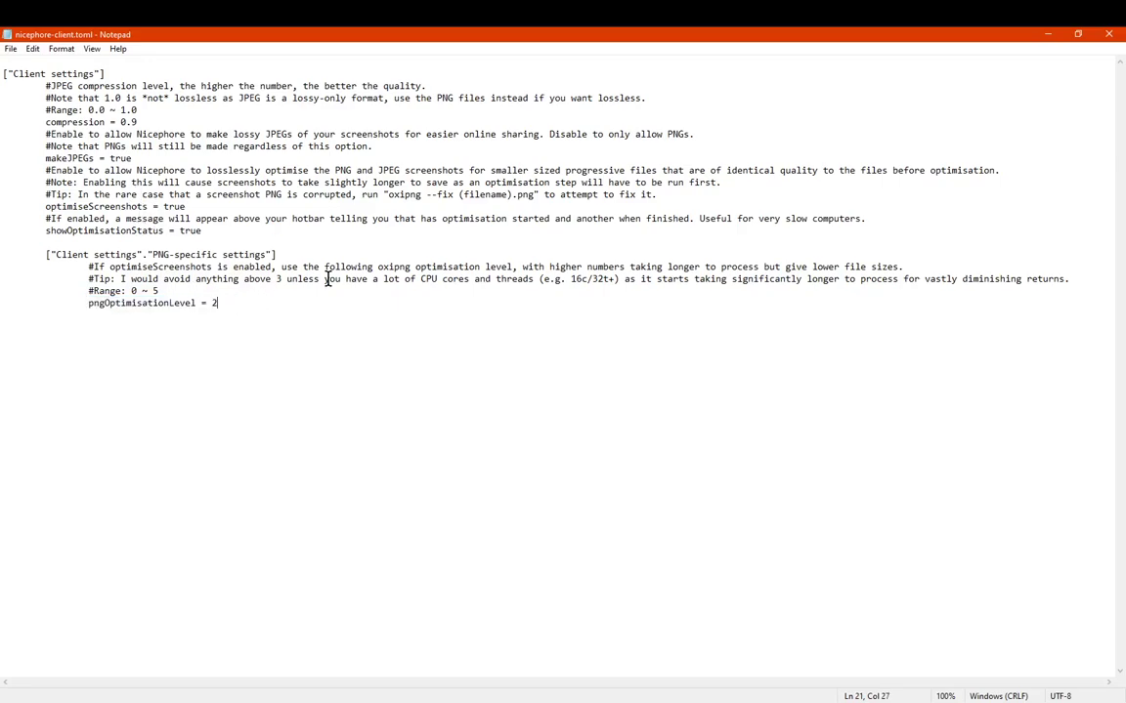
click(1104, 34)
click(484, 416)
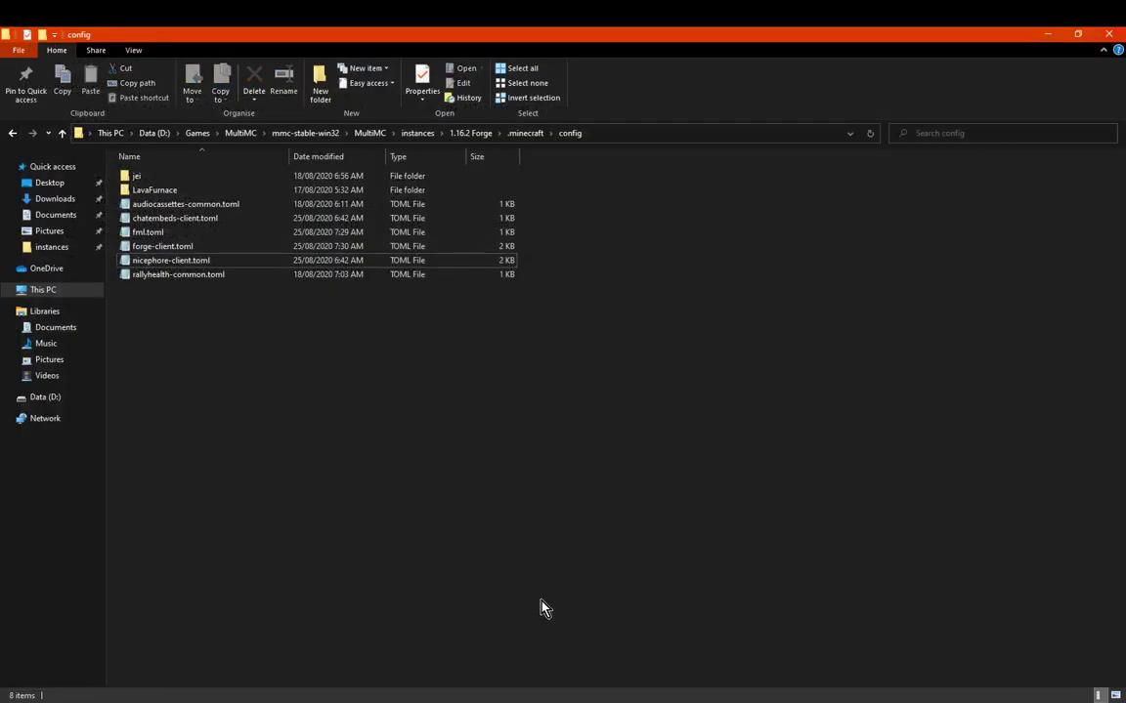